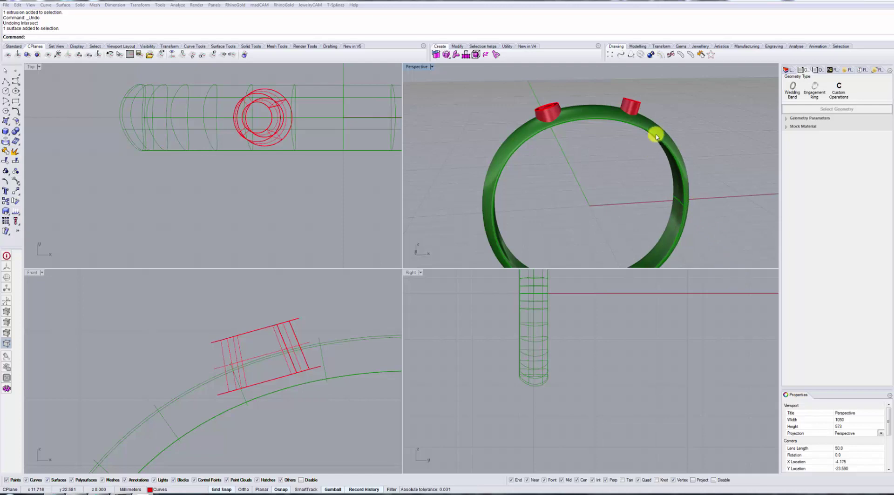
- Orbit and zoom the Perspective view onto the right red setting and the band beneath it
right_click_drag(655, 135, 622, 178)
scroll(620, 120, "up", 5)
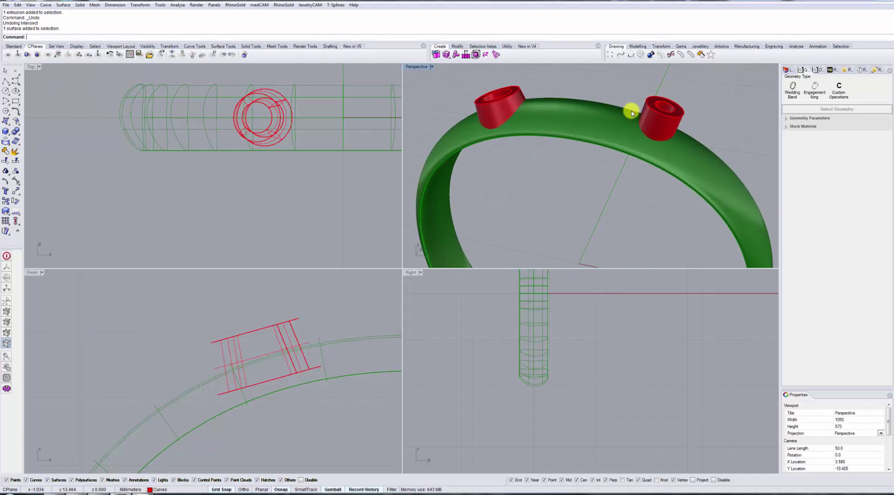
right_click_drag(650, 160, 659, 185)
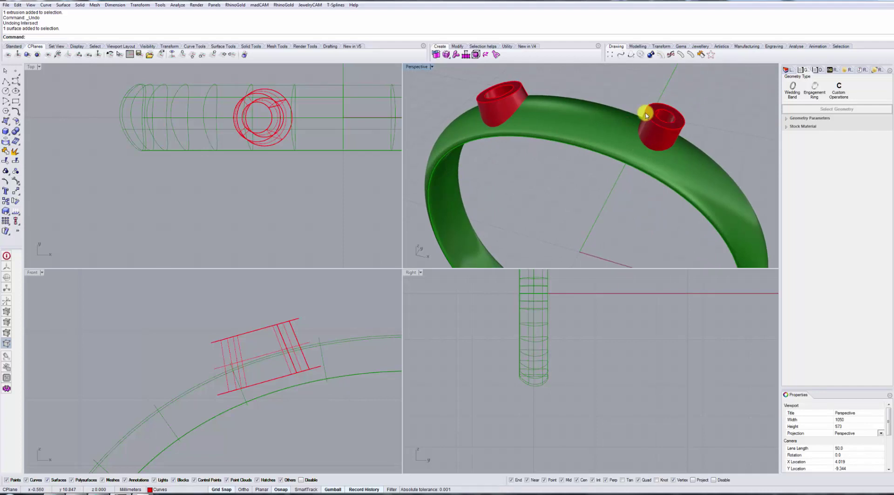
scroll(655, 144, "up", 3)
scroll(656, 142, "down", 3)
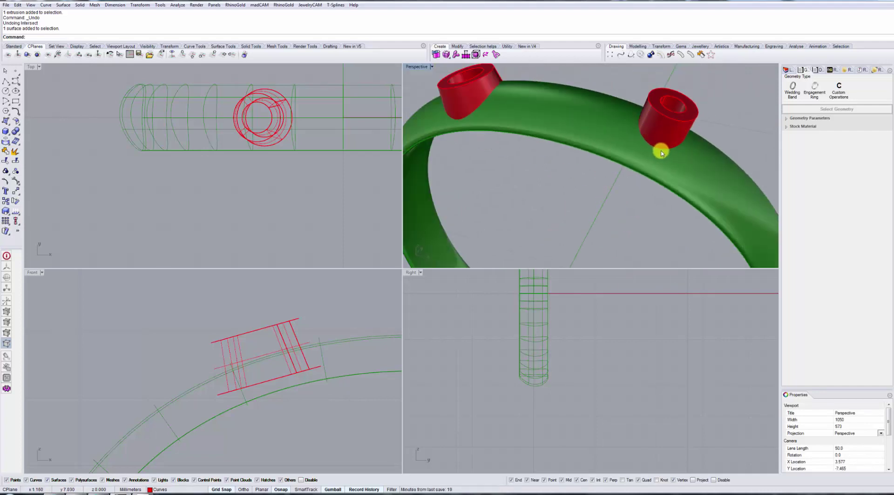
mouse_move(656, 148)
right_mouse_down()
mouse_move(632, 160)
mouse_move(674, 172)
mouse_move(656, 164)
right_mouse_up()
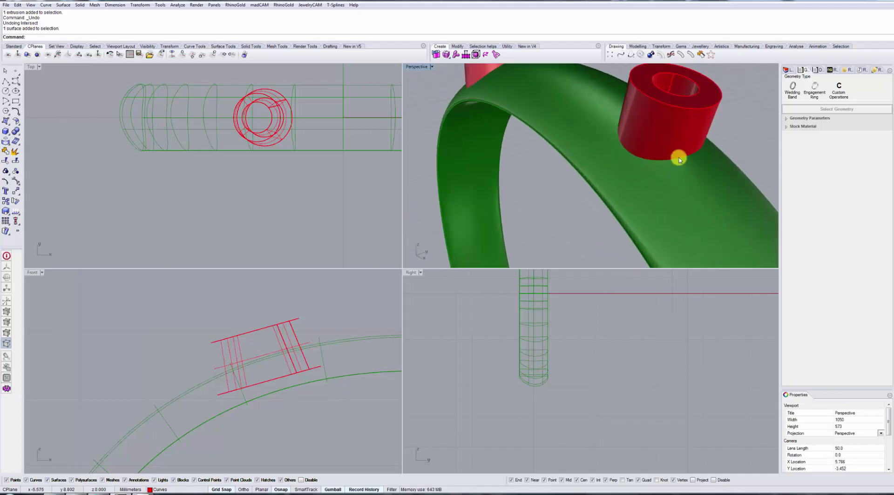
left_click(634, 170)
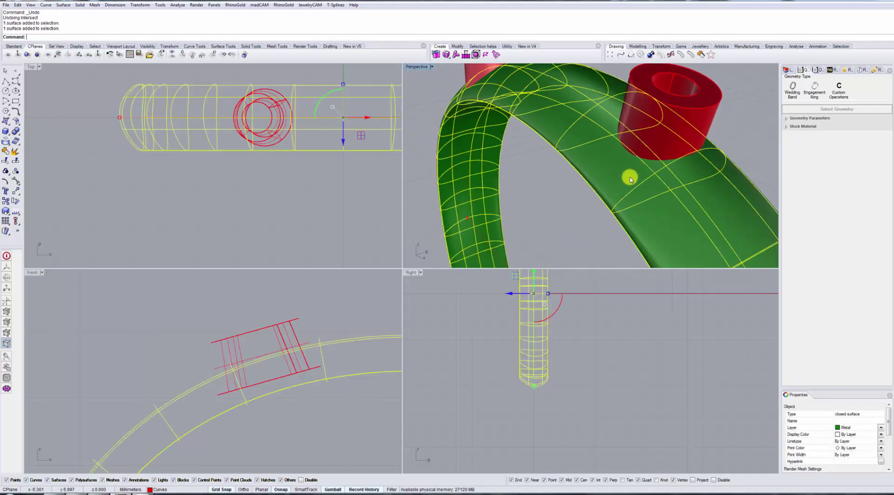
left_click(684, 126)
right_click_drag(645, 183, 703, 184)
right_click_drag(705, 143, 672, 192)
key("Escape")
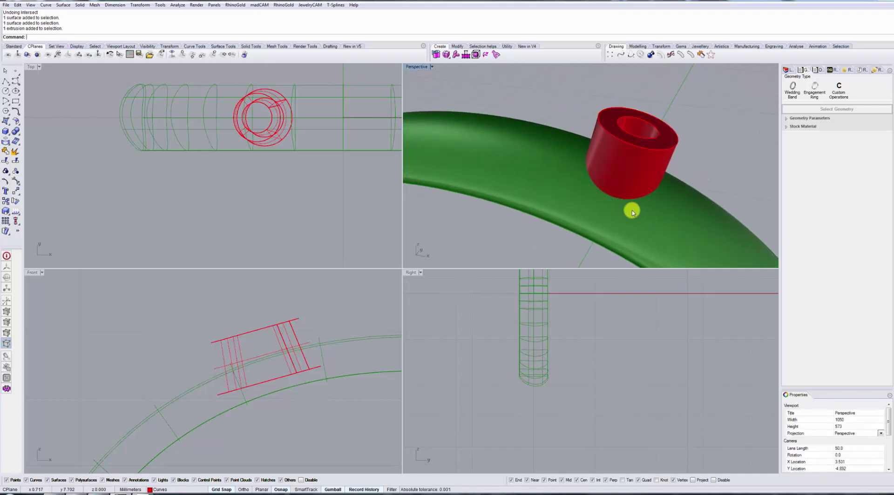
right_click_drag(638, 205, 611, 225)
left_click(624, 195)
left_click(607, 223)
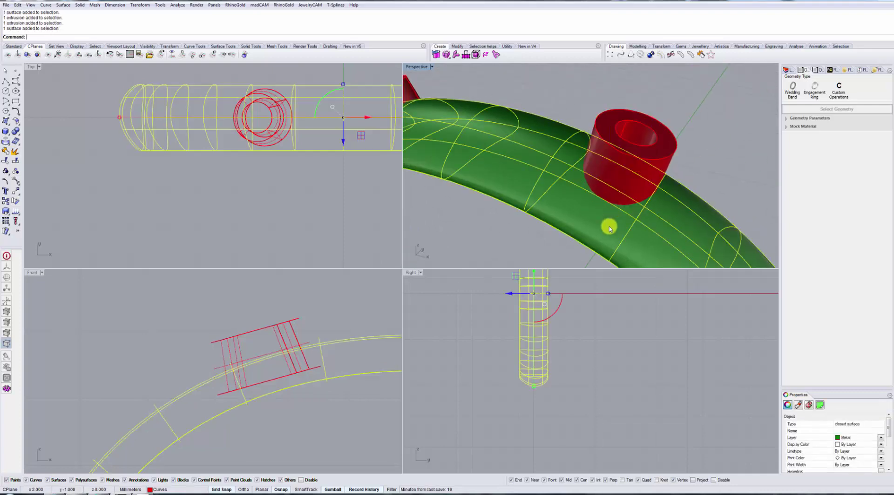
scroll(600, 216, "down", 5)
left_click(525, 229)
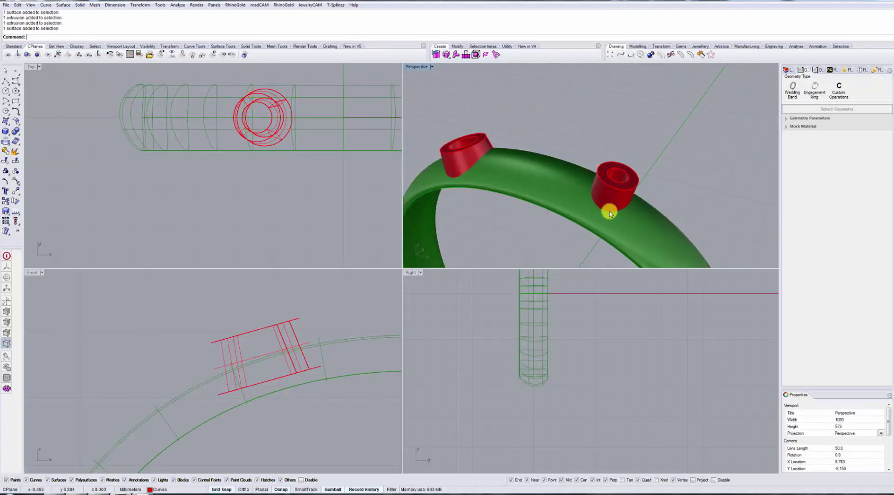
right_click_drag(618, 208, 590, 204)
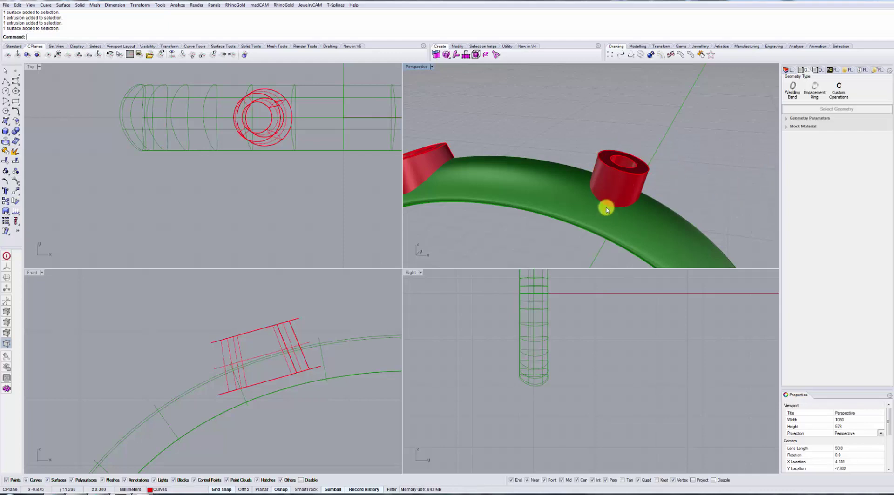
- Intersect the right red setting with the green band to create its intersection curve
left_click(612, 201)
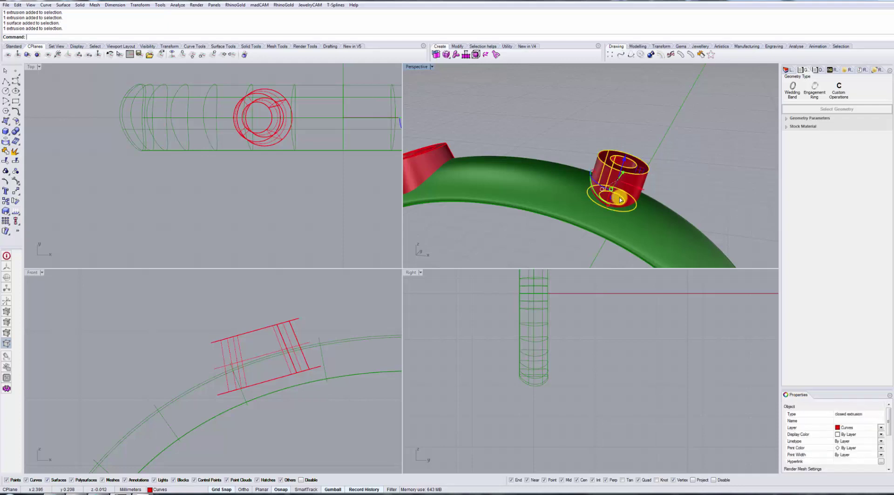
left_click(617, 225, "shift")
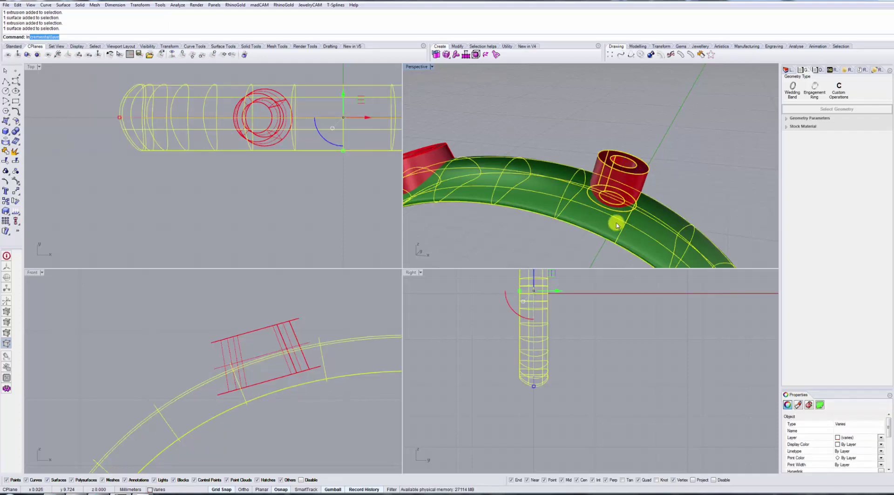
type("rsect")
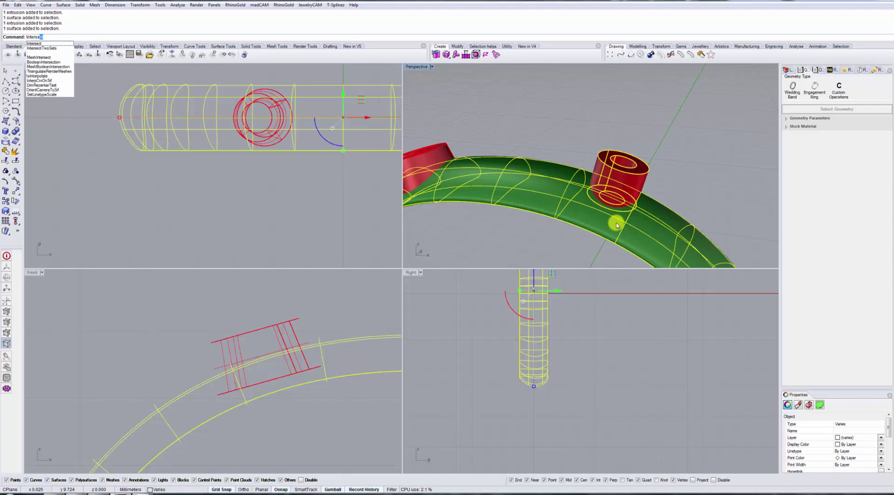
key("Return")
scroll(616, 225, "up", 5)
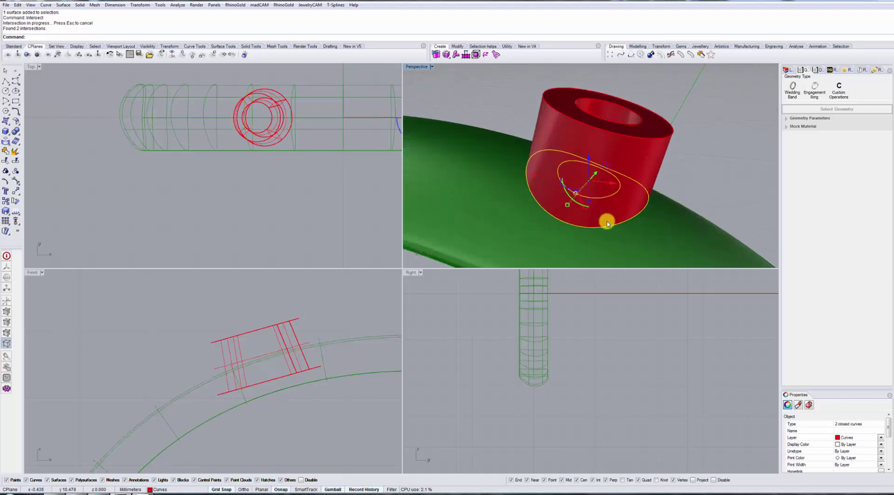
scroll(647, 214, "up", 1)
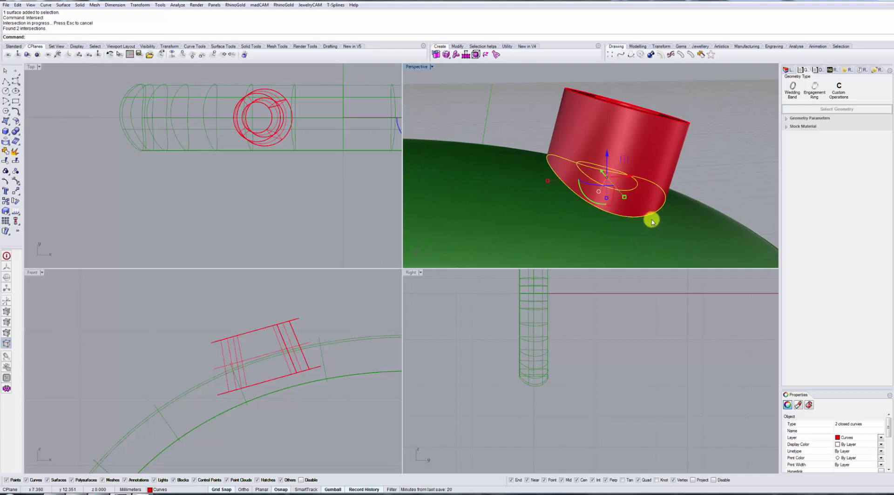
left_click(697, 182)
- Intersect the other red setting with the band to create its intersection curve
right_click_drag(690, 180, 668, 178)
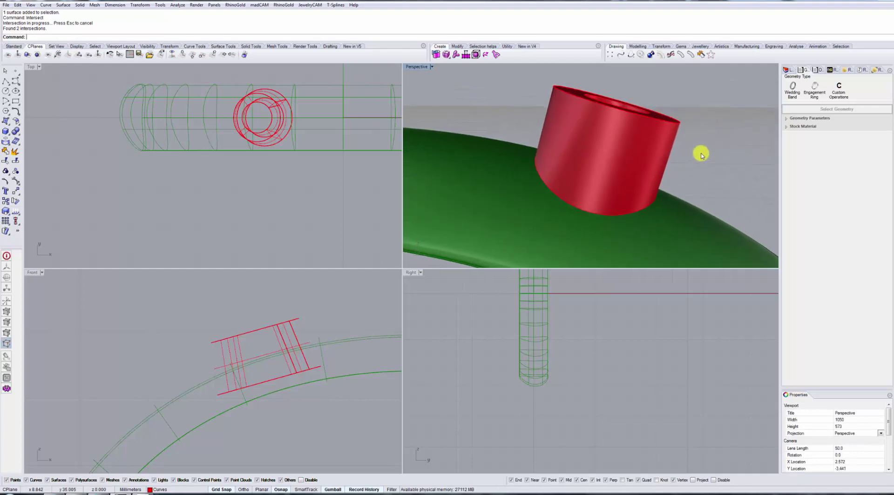
scroll(691, 168, "down", 3)
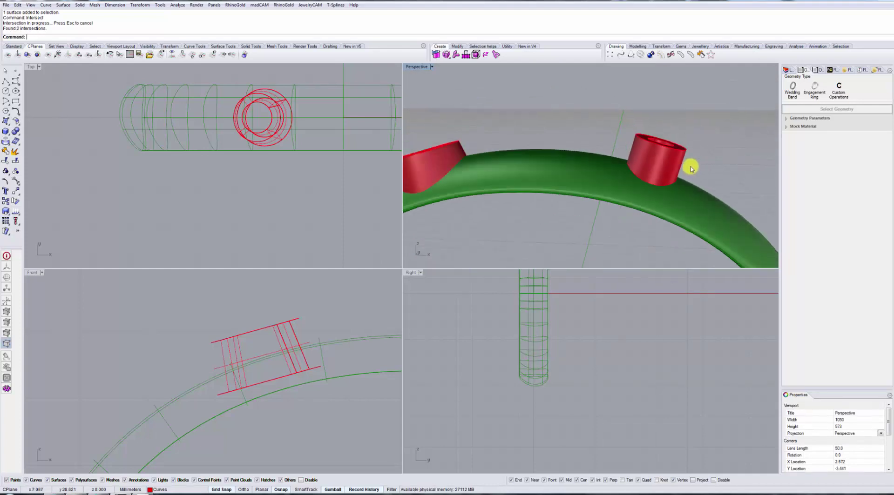
scroll(708, 152, "down", 3)
right_click_drag(708, 152, 557, 130)
scroll(557, 123, "up", 3)
left_click(540, 108)
left_click(594, 108, "shift")
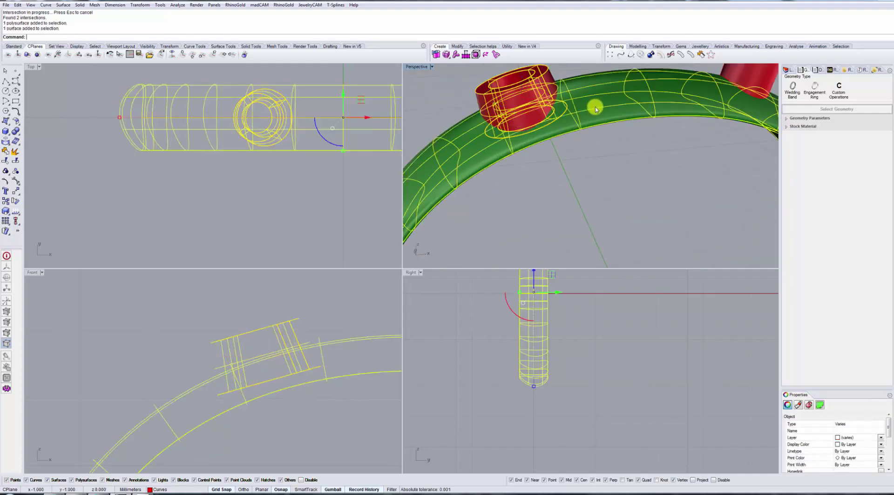
key("Return")
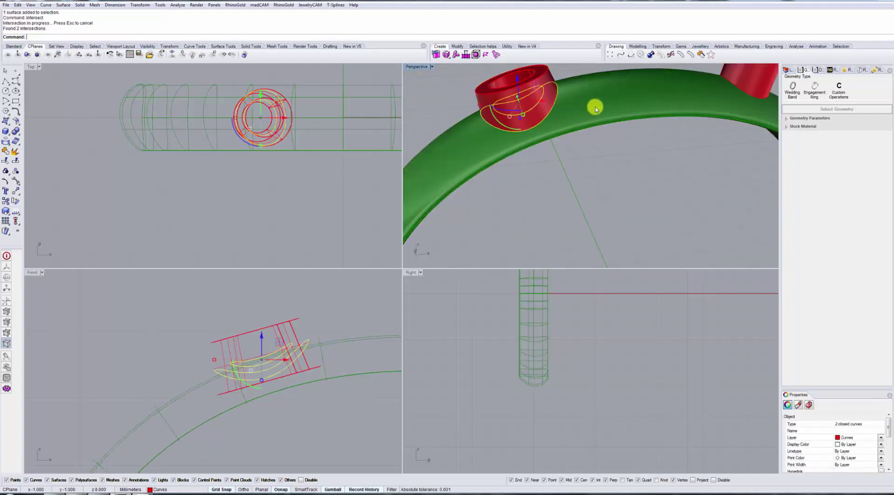
scroll(647, 169, "down", 3)
scroll(589, 151, "down", 2)
scroll(589, 151, "down", 2)
right_click_drag(600, 165, 585, 171)
scroll(585, 171, "down", 2)
- Assign all ring geometry to Custom Operations and apply the stock settings
key("ctrl+a")
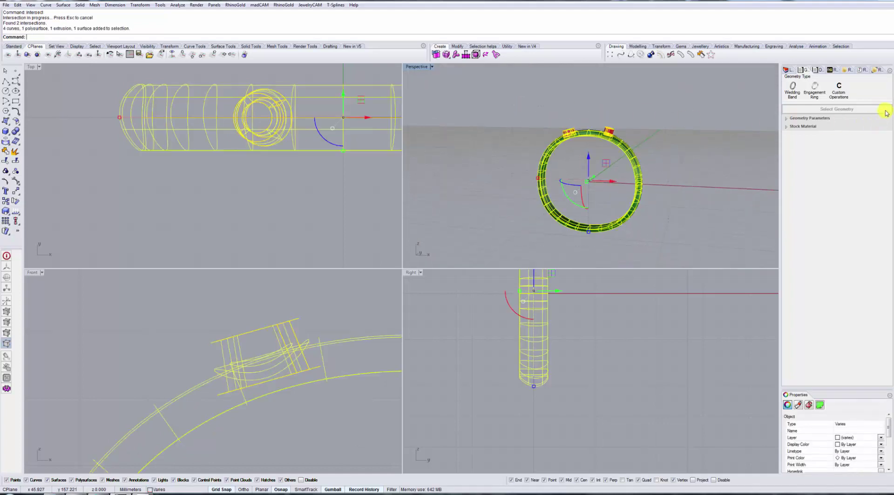
left_click(841, 90)
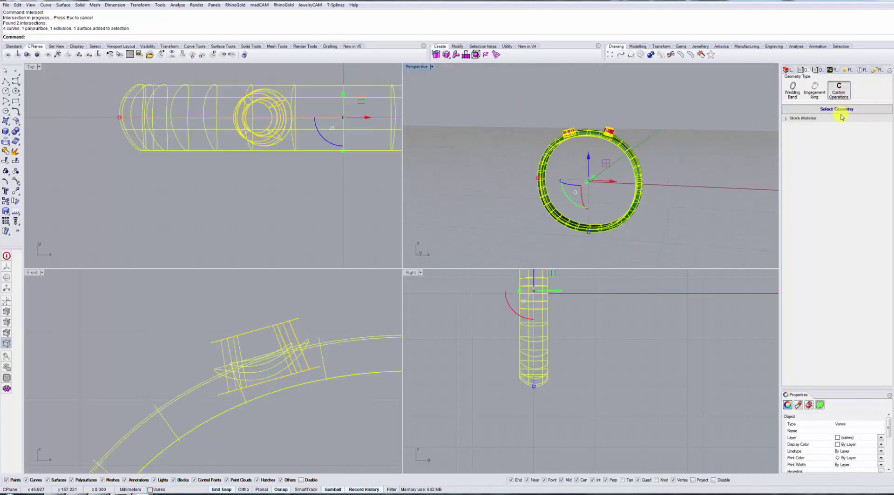
left_click(833, 110)
key("Return")
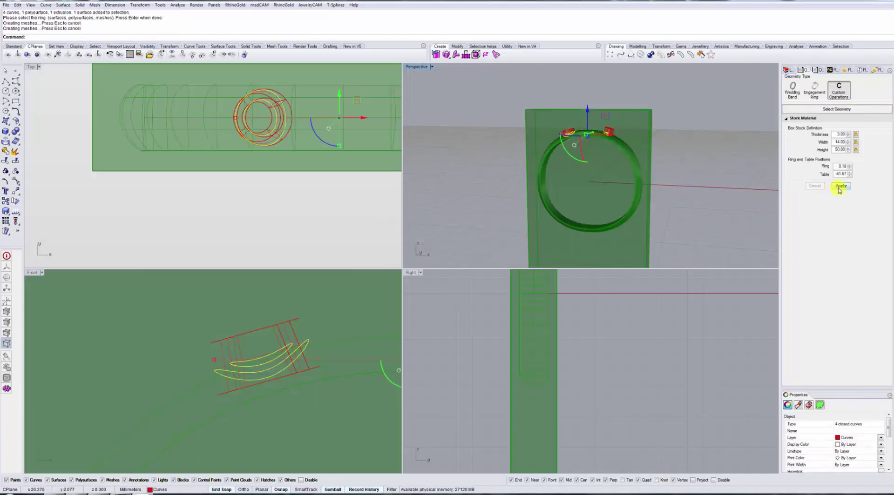
left_click(840, 186)
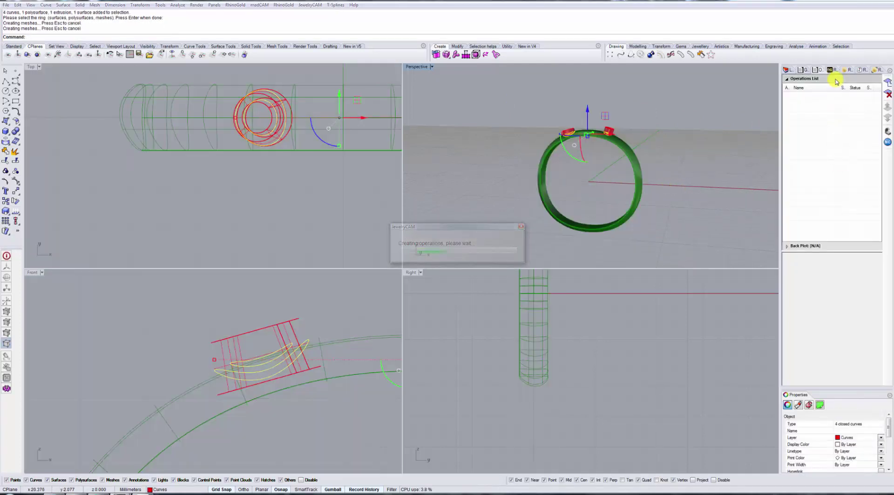
- Clear the selection and add a new custom operation to choose its pattern type
right_click_drag(678, 133, 651, 152)
scroll(605, 139, "up", 3)
left_click(700, 121)
scroll(606, 122, "up", 3)
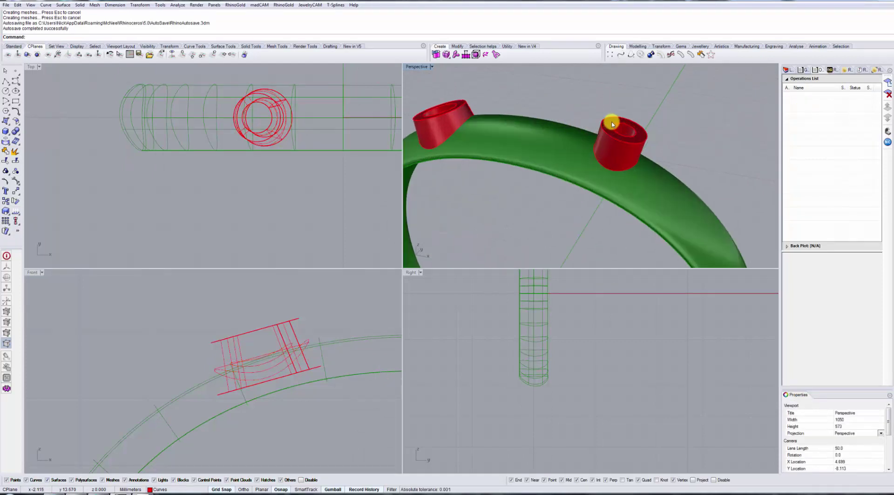
left_click(887, 84)
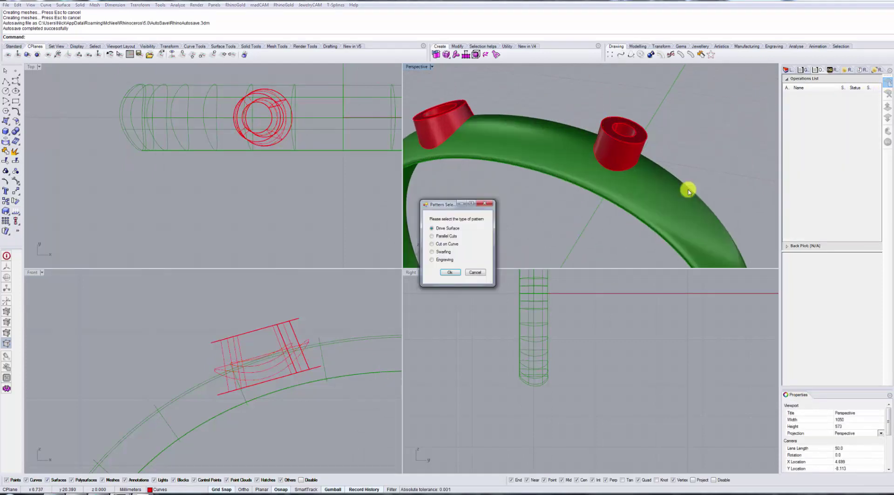
- Choose the Swarfing pattern and select the red cylinder as the swarfing surface
left_click(450, 273)
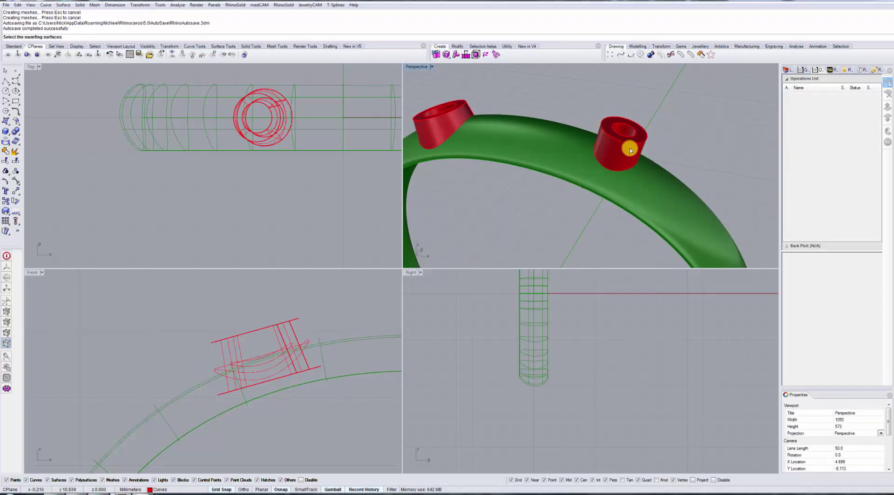
right_click_drag(630, 150, 579, 140)
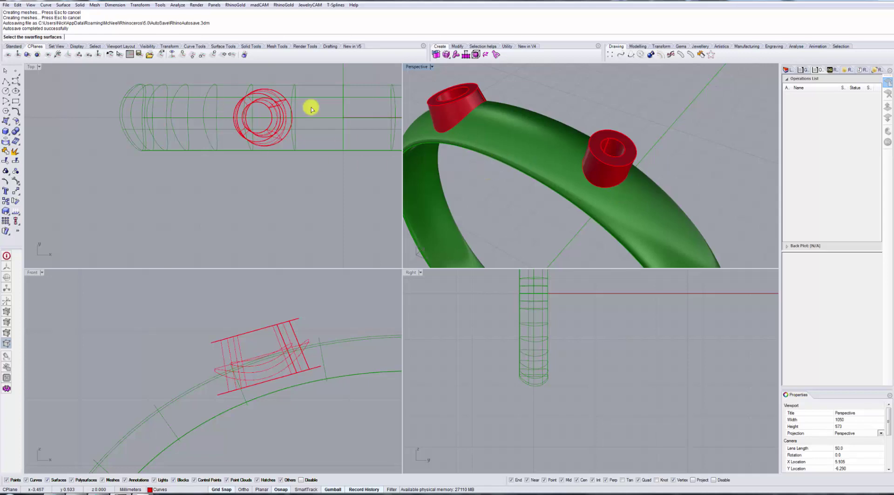
scroll(619, 156, "up", 5)
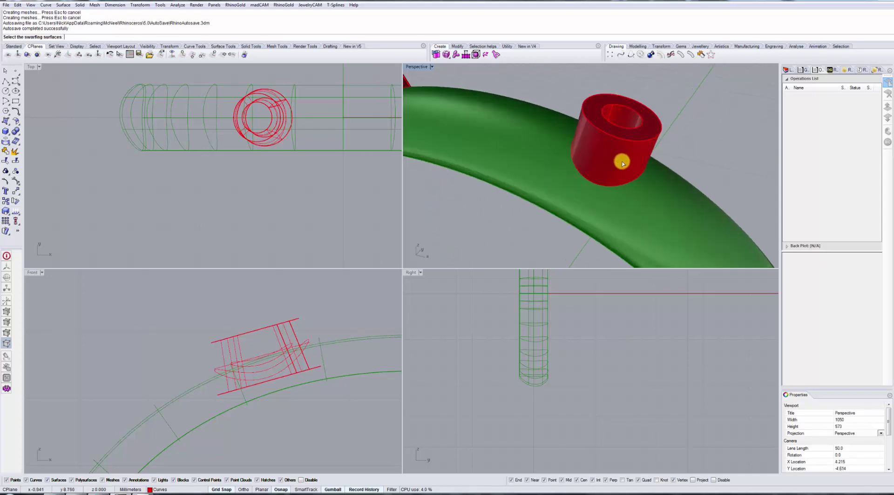
left_click(622, 162)
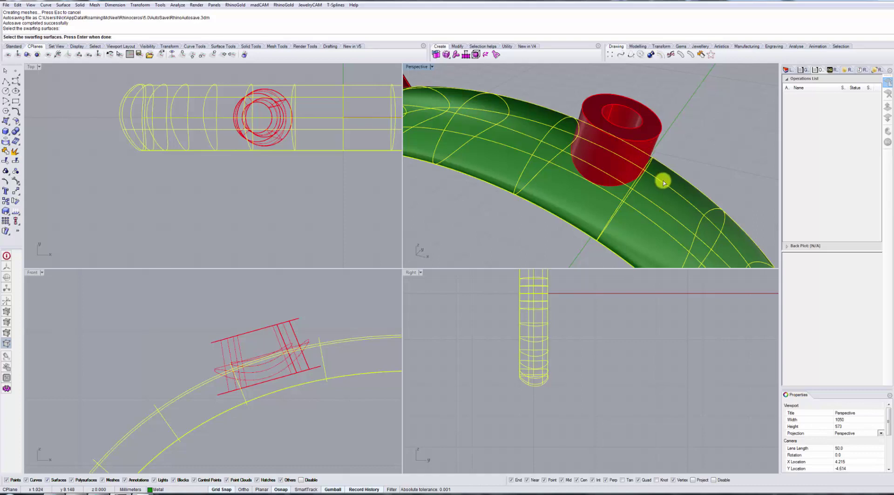
left_click(647, 151)
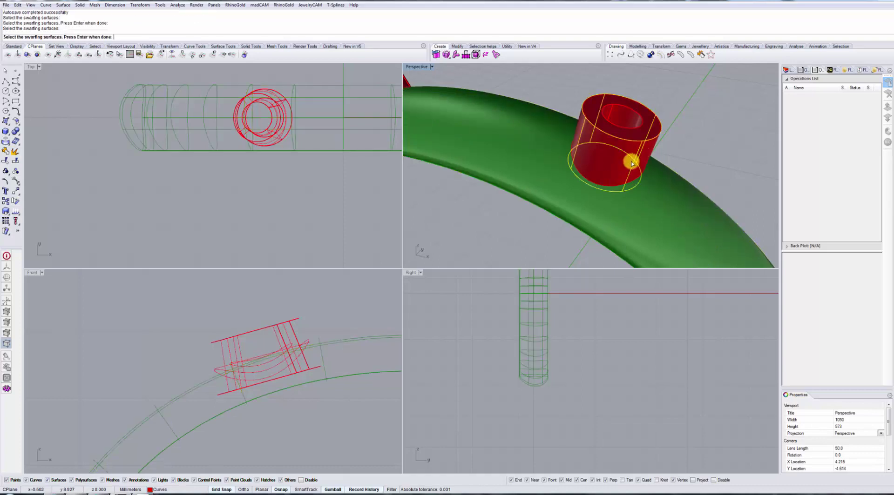
key("Return")
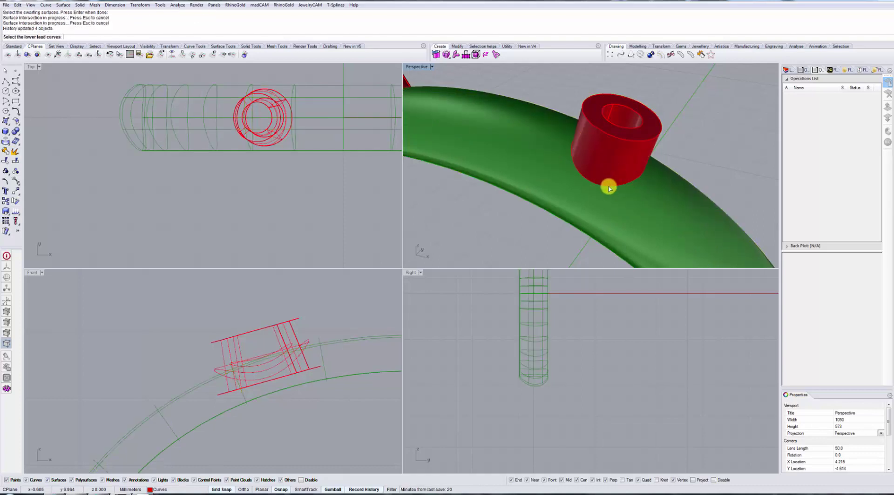
- Use the base intersection curve and the top rim as lead curves, creating the swarf operation
right_click_drag(613, 194, 598, 156)
left_click(601, 154)
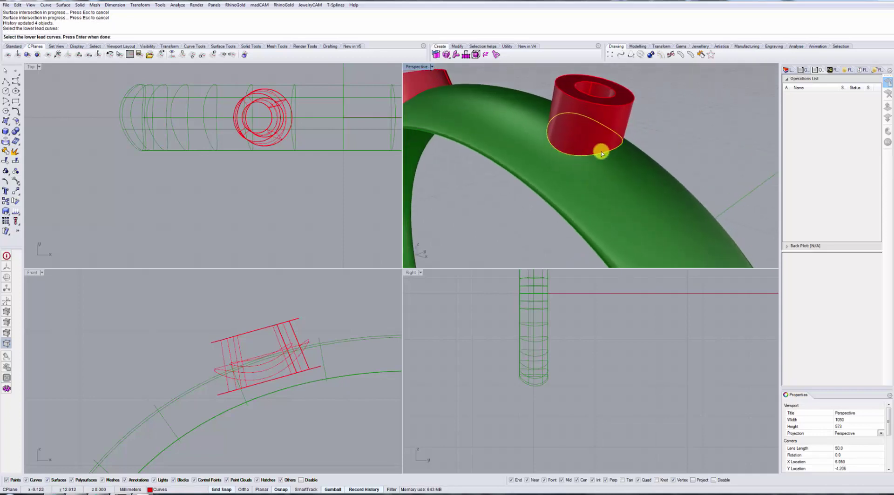
key("Return")
left_click(612, 108)
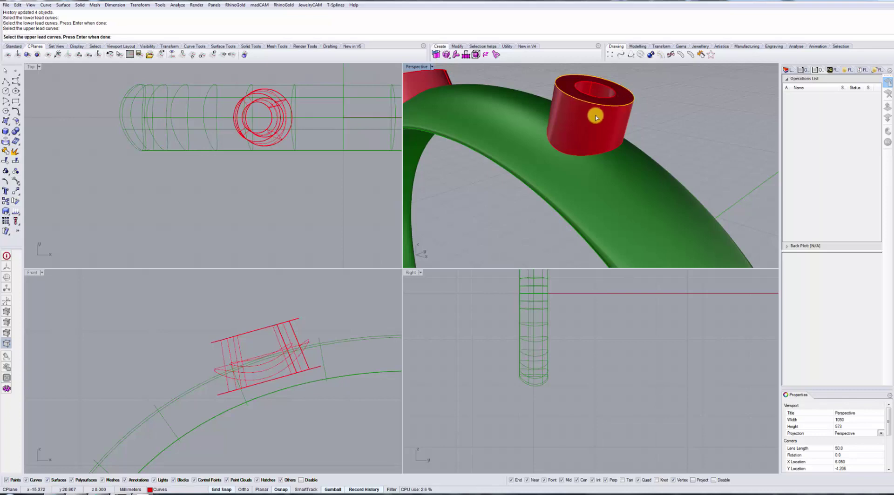
key("Return")
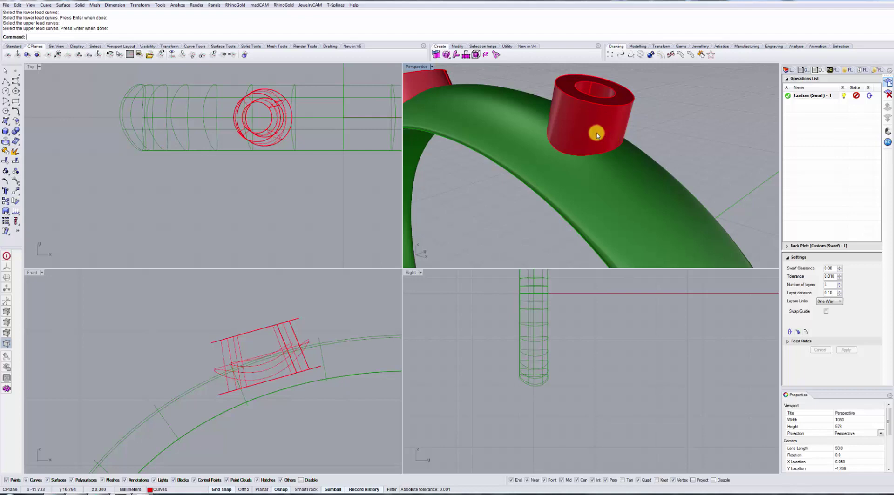
- Calculate Custom (Swarf) - 1 with a single layer
right_click_drag(595, 133, 616, 152)
key("ctrl+alt+g")
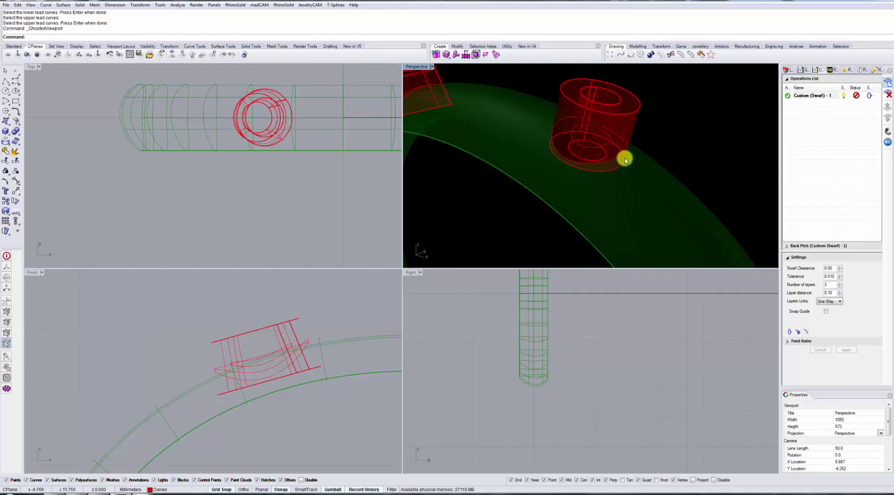
key("ctrl+alt+s")
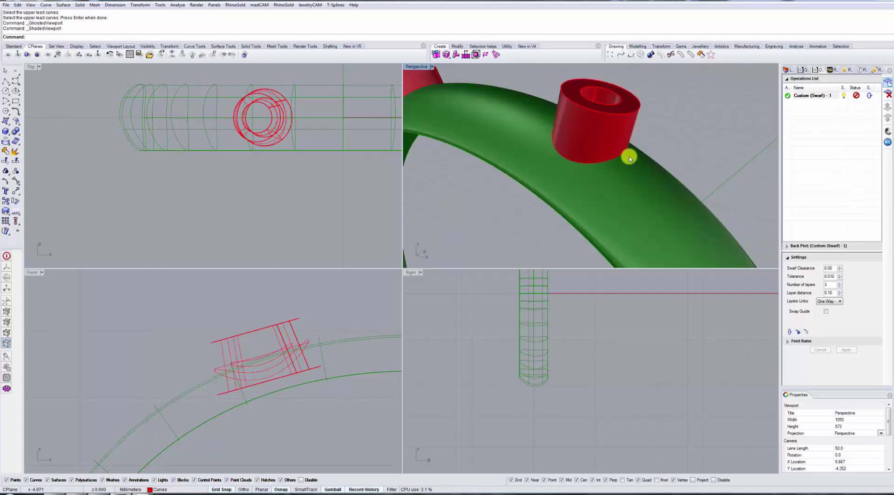
mouse_move(628, 155)
right_mouse_down()
mouse_move(614, 186)
mouse_move(629, 177)
right_mouse_up()
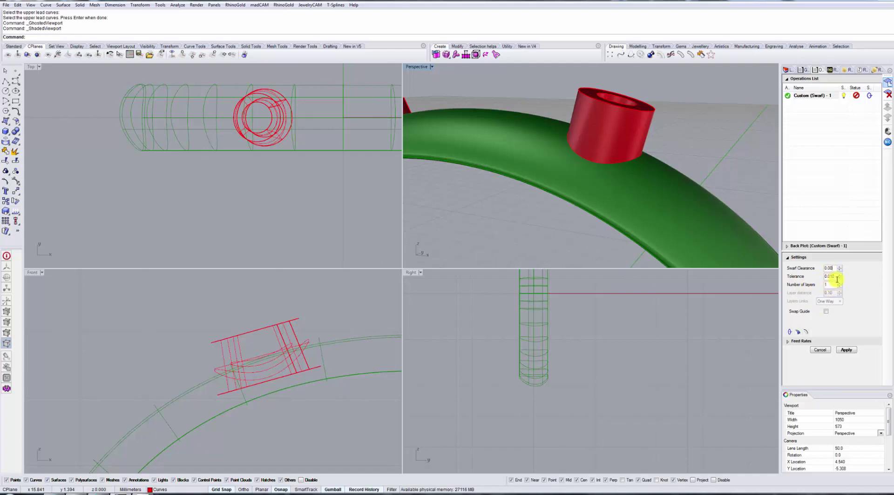
left_click(845, 350)
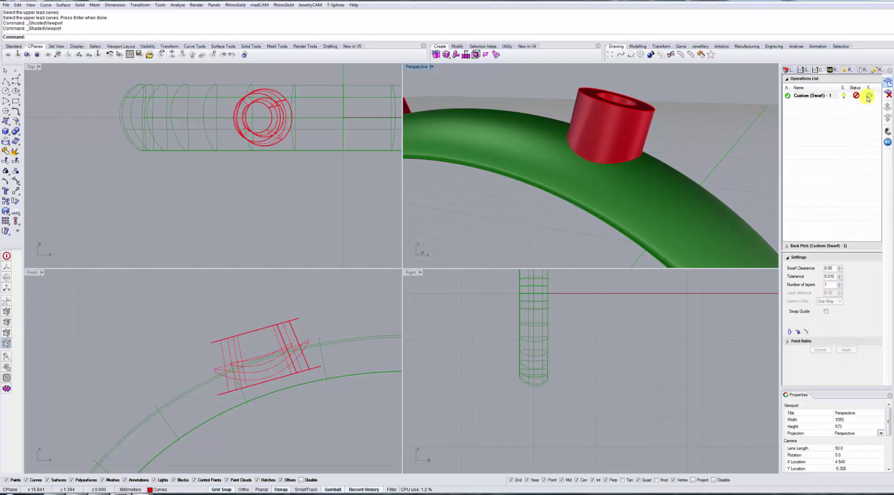
- Check the toolpath in Ghosted view, return to Shaded, and send it to the simulator
right_click_drag(652, 143, 637, 158)
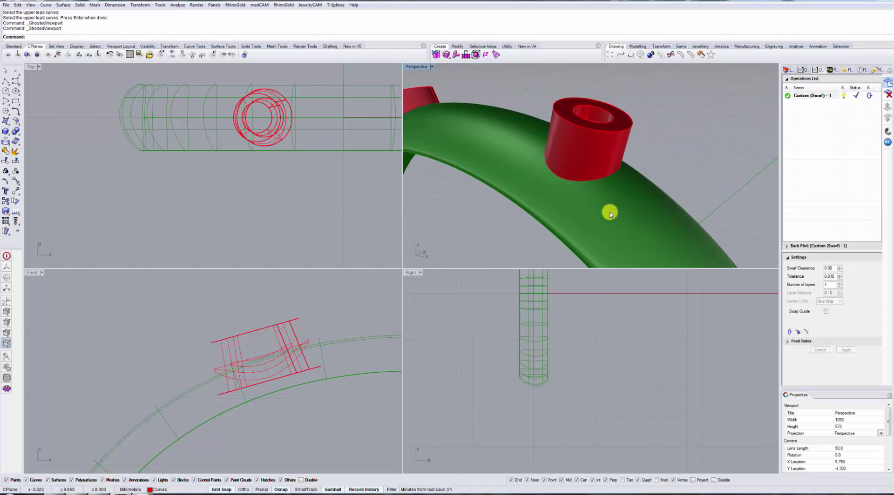
key("ctrl+alt+g")
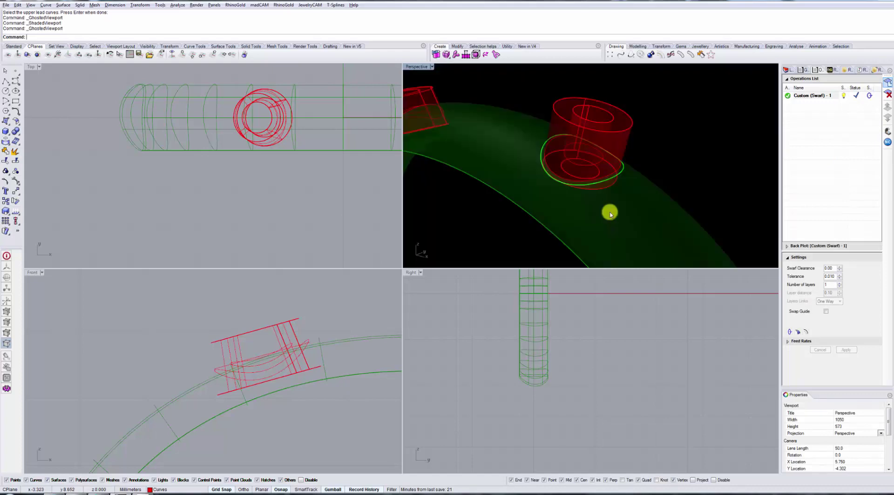
mouse_move(596, 192)
right_mouse_down()
mouse_move(572, 168)
mouse_move(588, 181)
right_mouse_up()
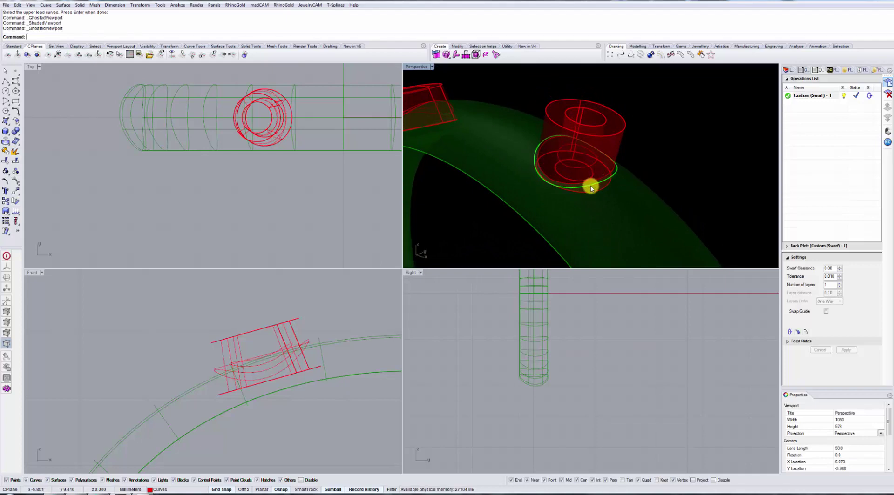
key("ctrl+alt+s")
right_click_drag(597, 182, 633, 185)
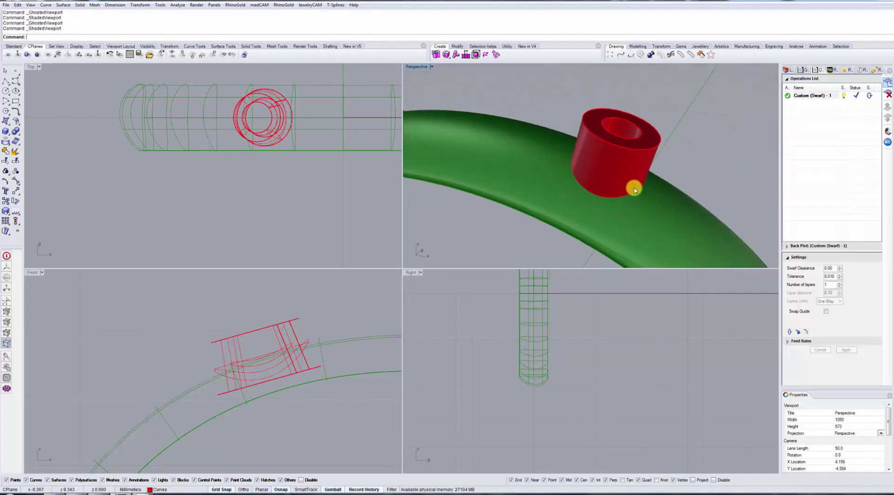
left_click(886, 131)
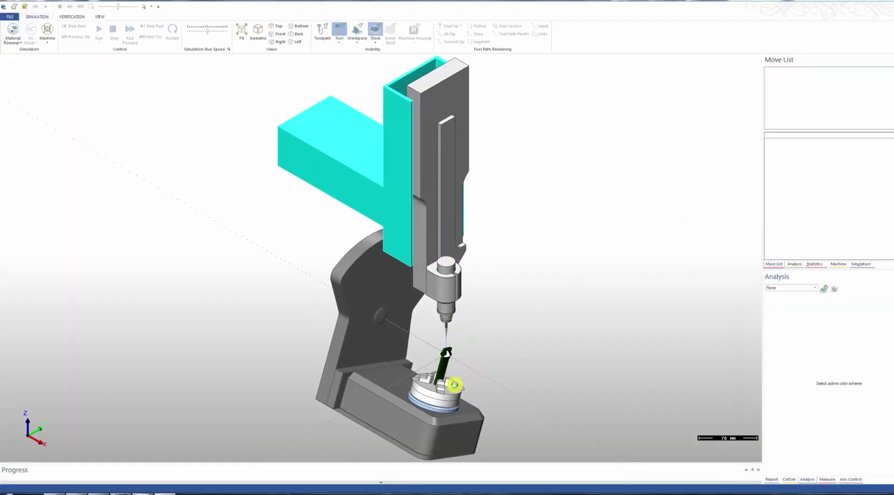
- Make the stock translucent and change the workpiece display mode
scroll(455, 387, "up", 5)
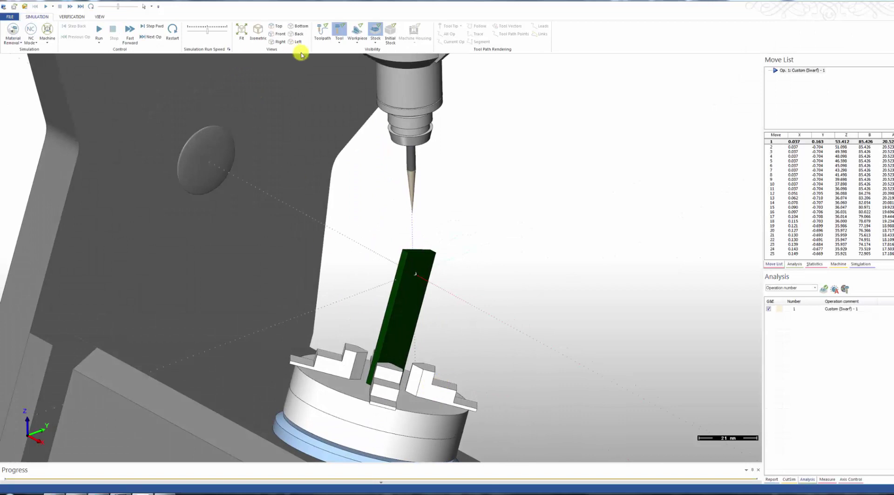
left_click(375, 42)
left_click(379, 56)
left_click(358, 42)
left_click(367, 58)
middle_click_drag(409, 295, 378, 309)
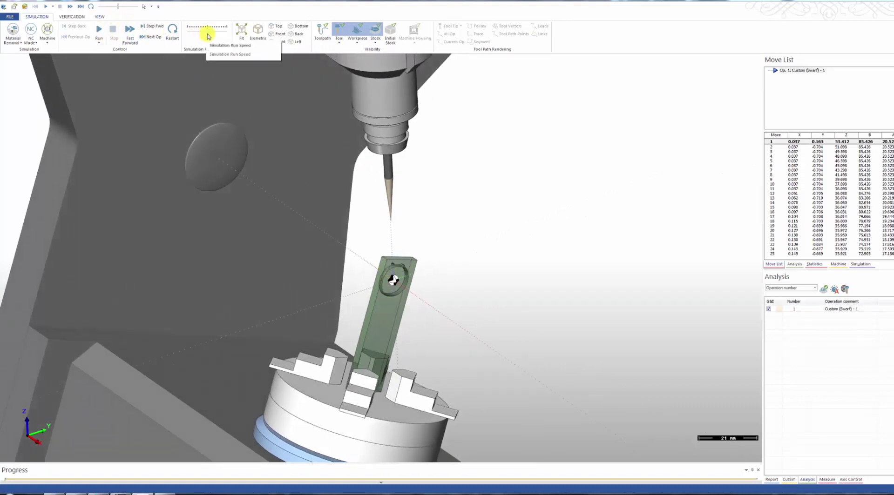
- Slow the run speed, run the swarf cut around the head, then stop and reset
left_click_drag(209, 35, 204, 36)
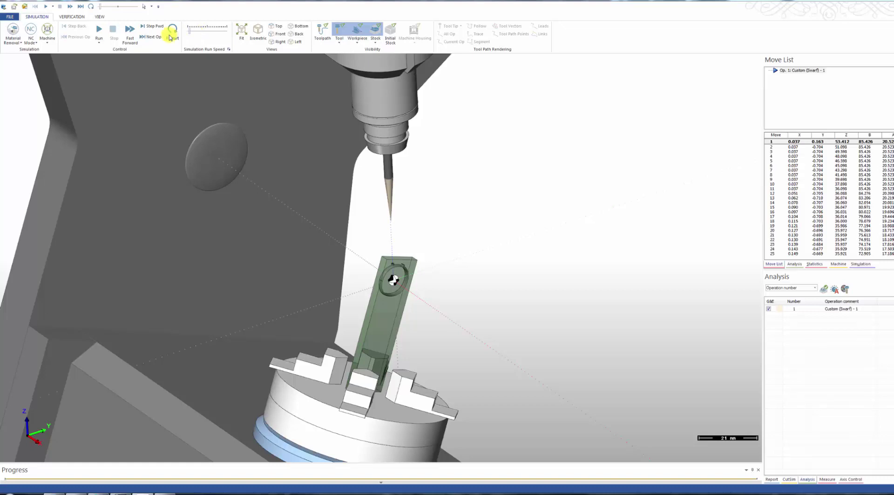
left_click(101, 37)
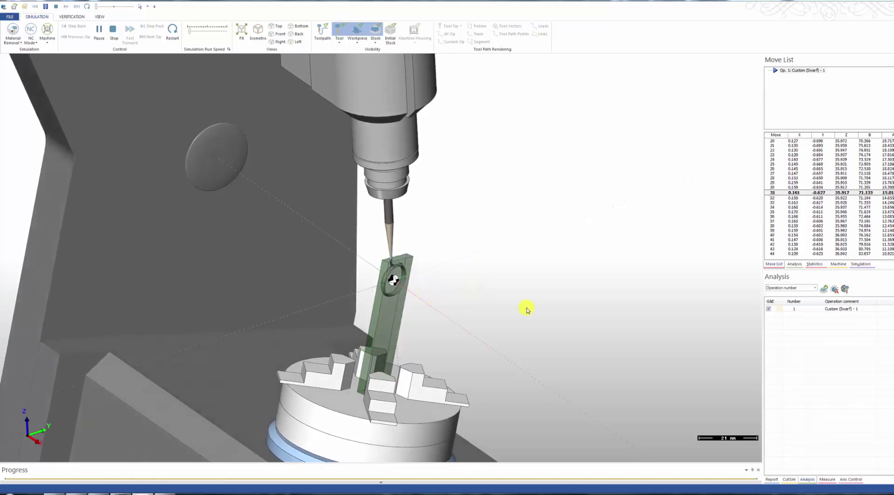
scroll(385, 266, "up", 2)
scroll(385, 267, "up", 5)
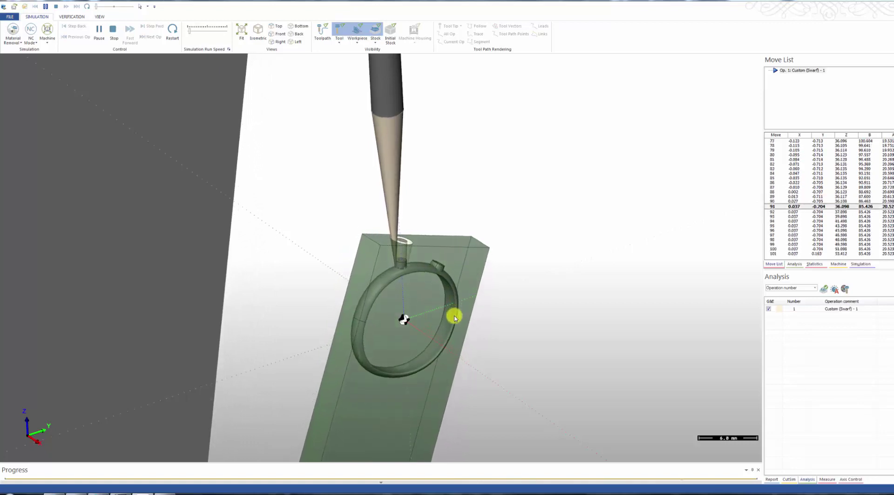
left_click(111, 40)
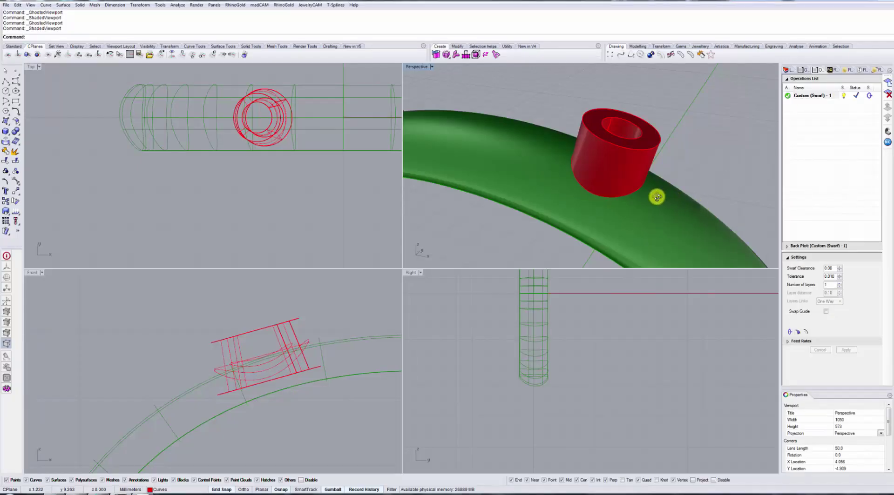
- Recalculate Custom (Swarf) - 1 with 3 layers and Zig-Zag layer links, then simulate it
right_click_drag(657, 195, 645, 200)
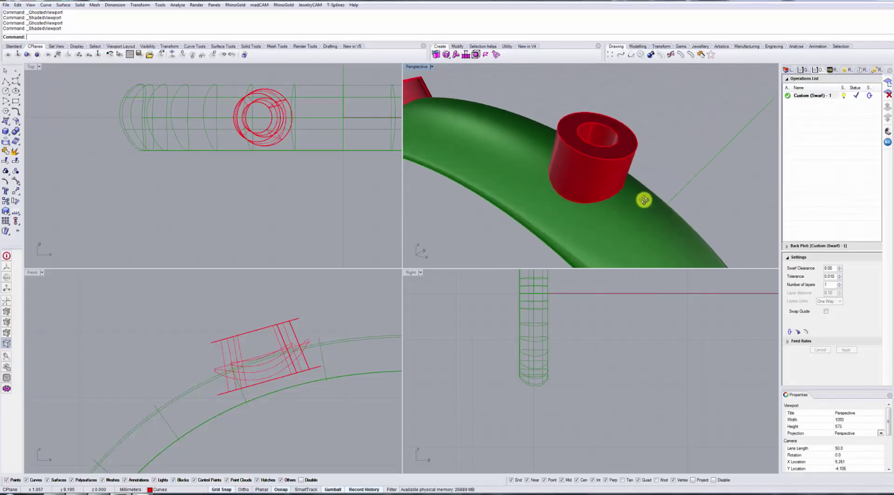
left_click(827, 117)
left_click(815, 96)
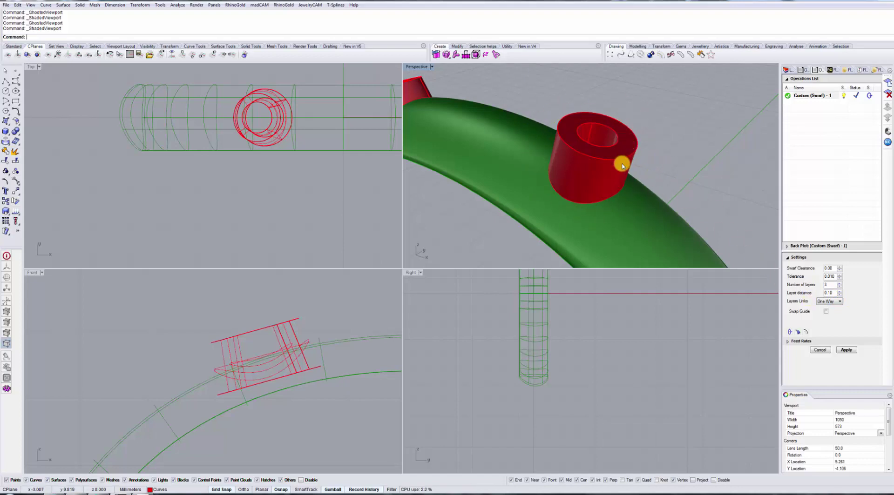
left_click(838, 307)
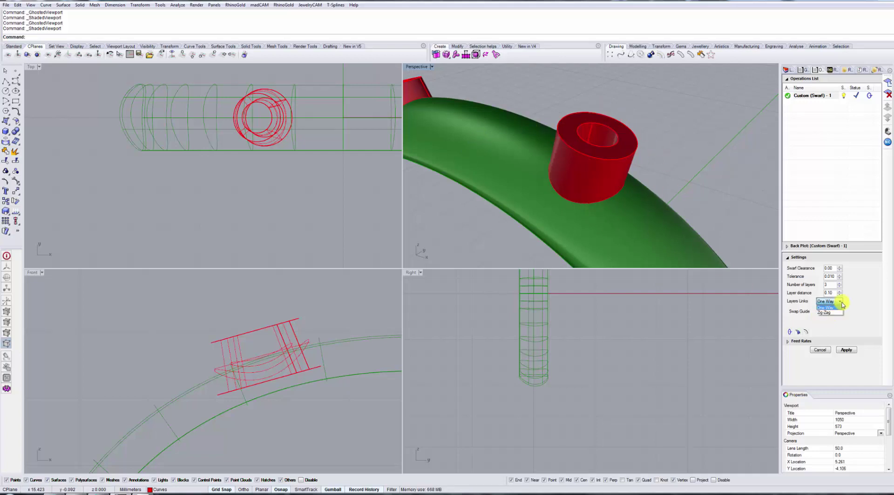
left_click(833, 312)
left_click(849, 351)
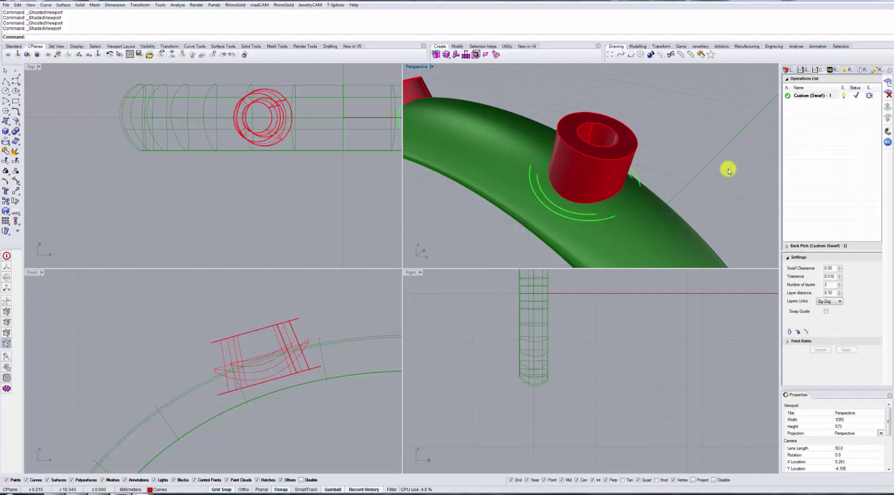
left_click(886, 131)
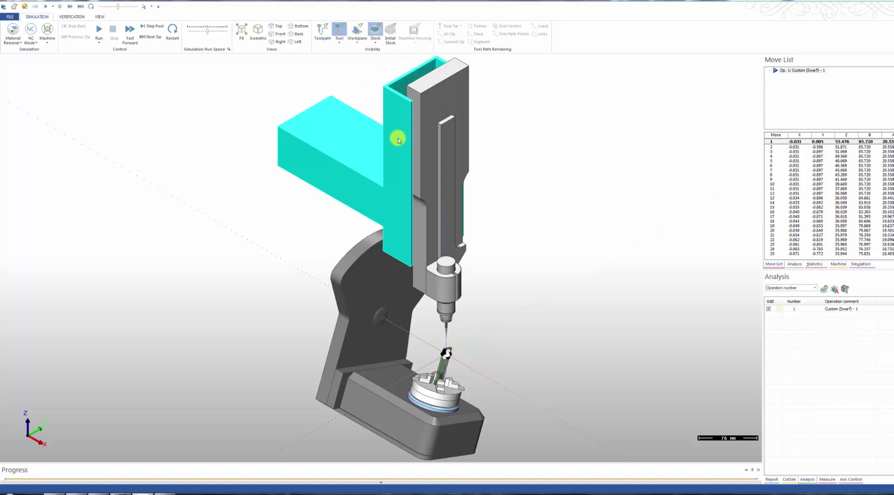
- Run the 3-layer Zig-Zag swarf simulation through to move 289
scroll(458, 381, "up", 8)
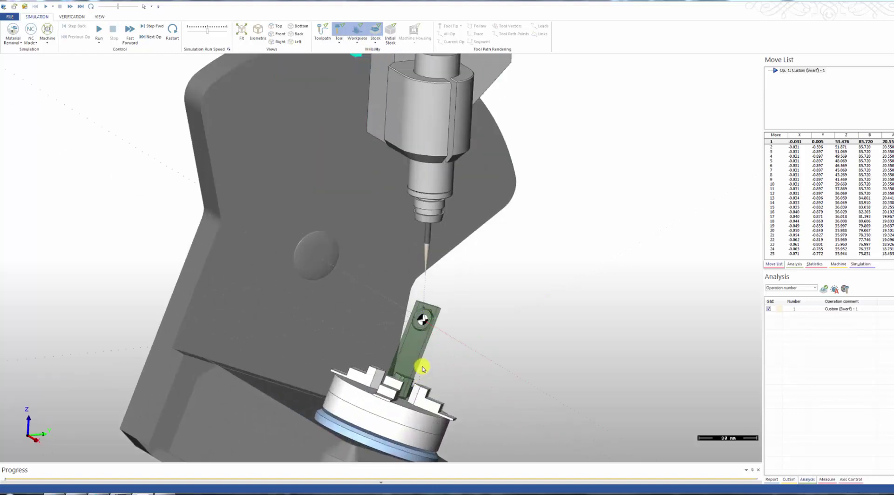
scroll(424, 311, "up", 6)
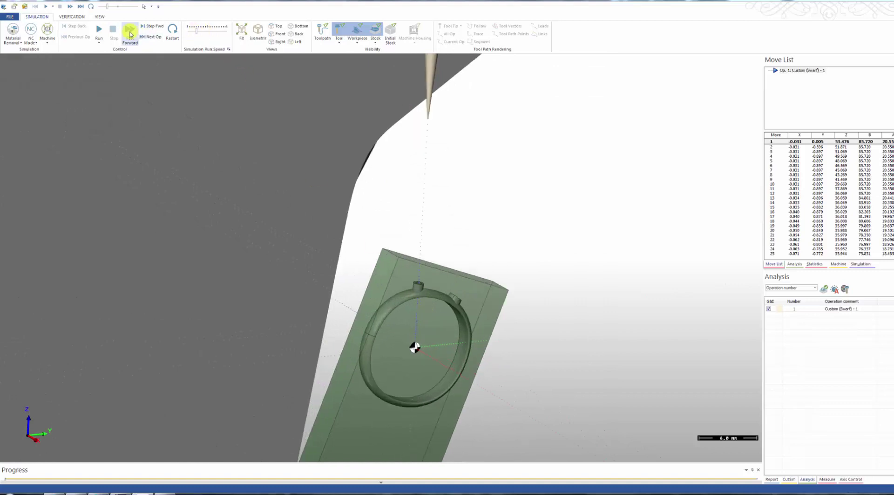
left_click(99, 31)
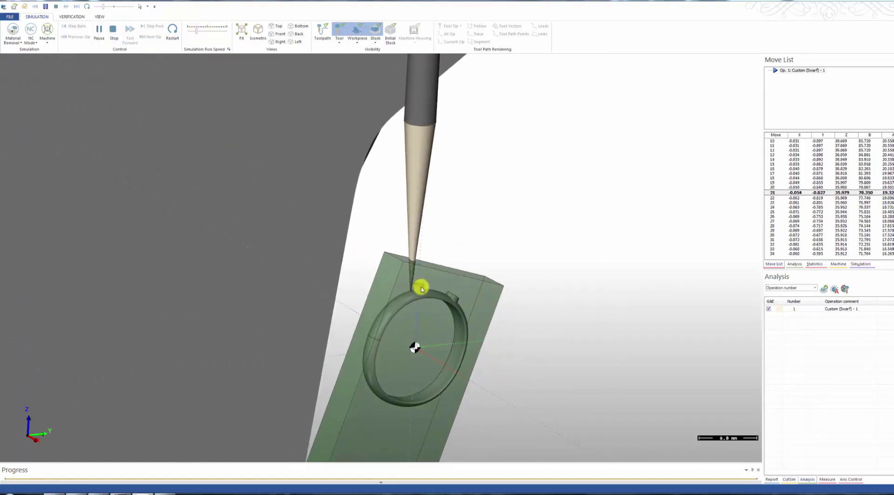
scroll(419, 285, "up", 4)
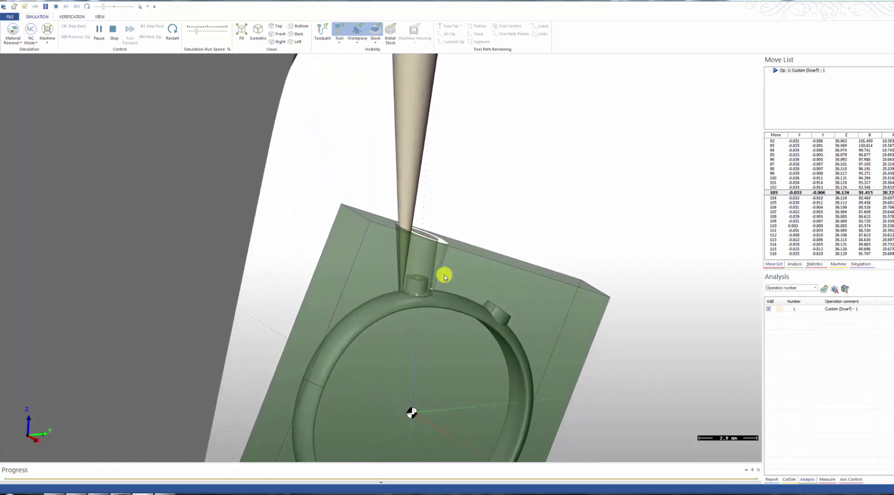
scroll(397, 297, "down", 5)
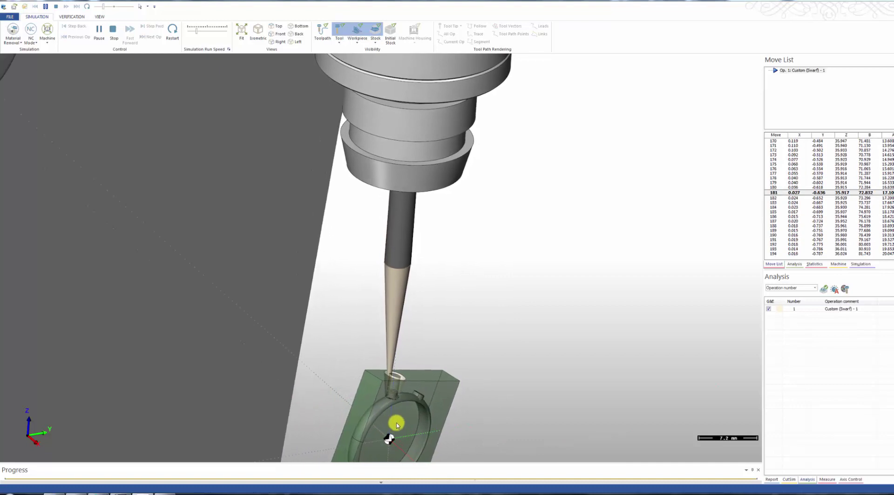
- Zoom onto the cut ring head and click the stock to find its cutting move
middle_click_drag(395, 411, 395, 305)
scroll(393, 307, "up", 4)
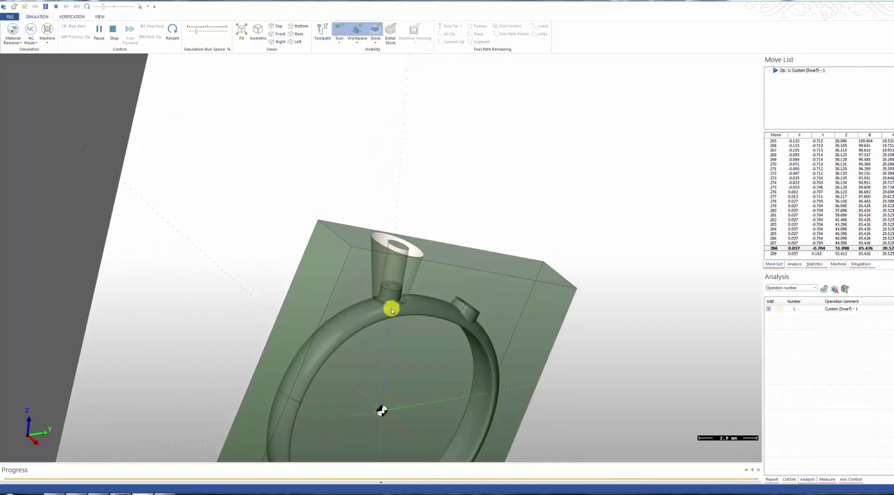
middle_click_drag(393, 281, 397, 324)
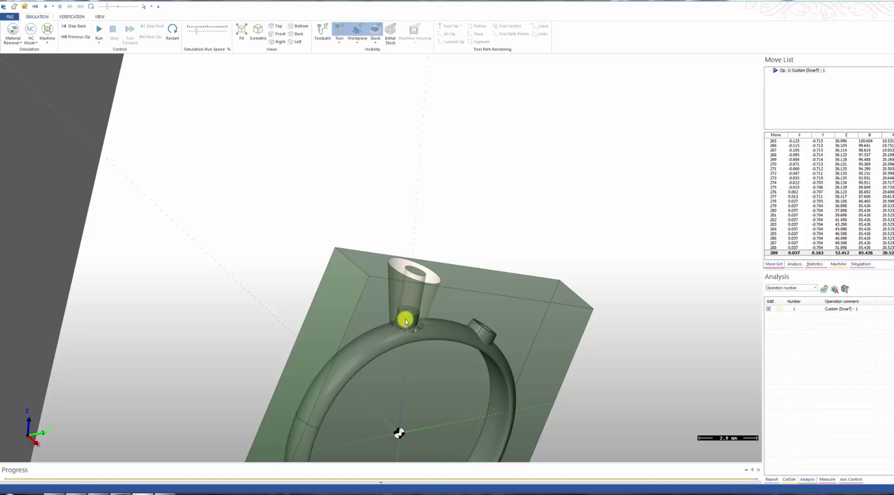
middle_click_drag(391, 341, 487, 329)
scroll(487, 328, "up", 6)
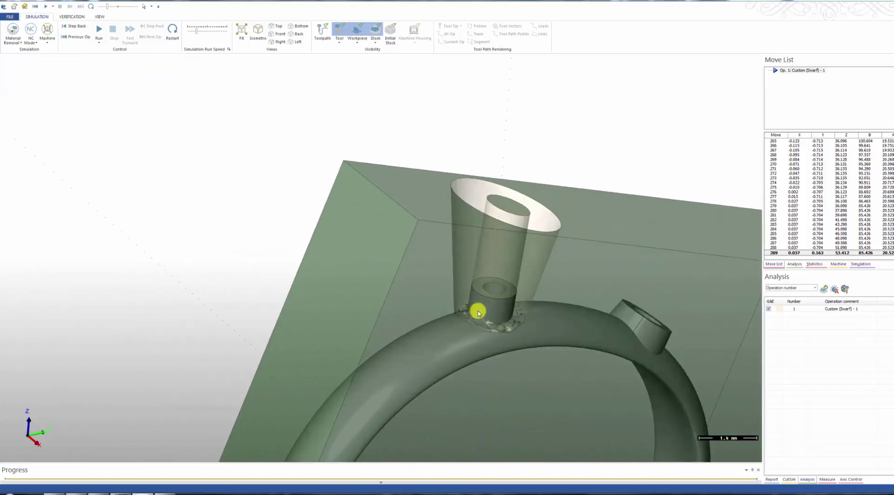
left_click(542, 307)
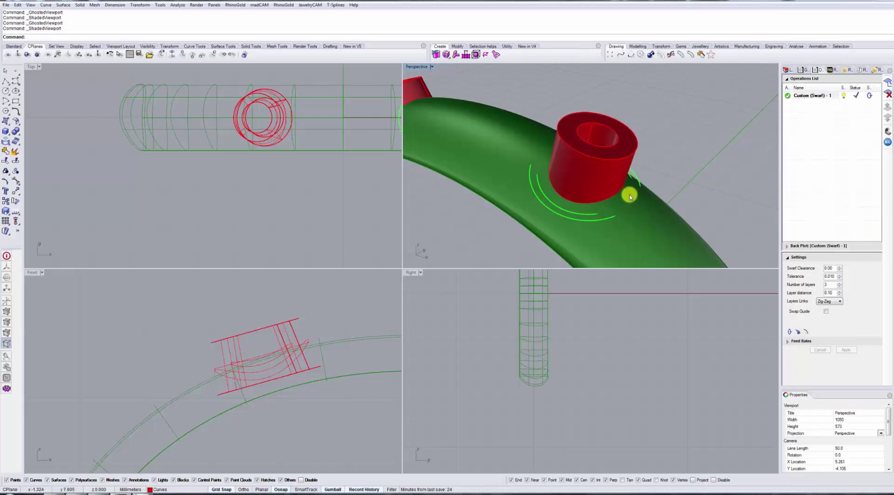
right_click_drag(629, 194, 588, 230)
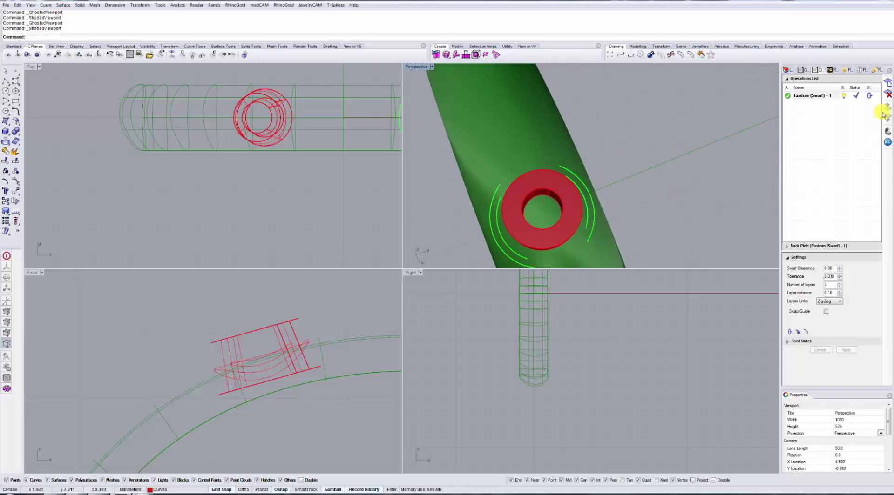
- Start a new Swarfing operation using the head's inner hole surface as the swarfing surface
left_click(887, 83)
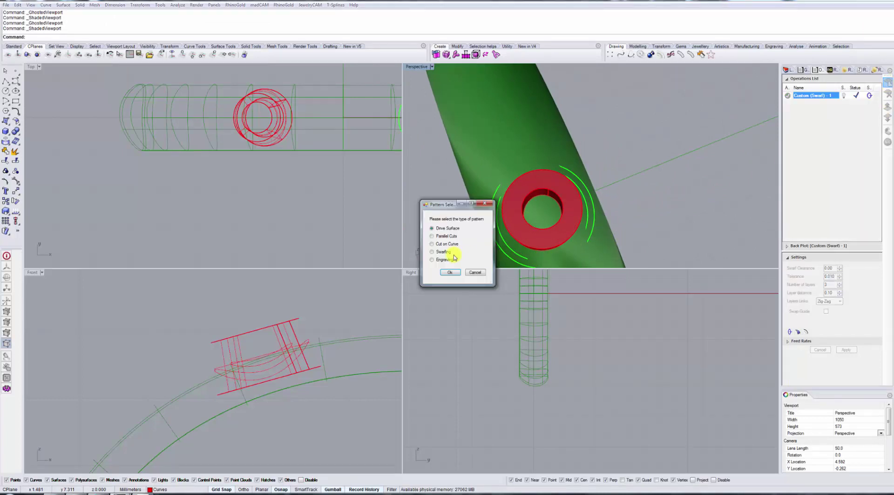
left_click(457, 274)
right_click_drag(558, 225, 595, 212)
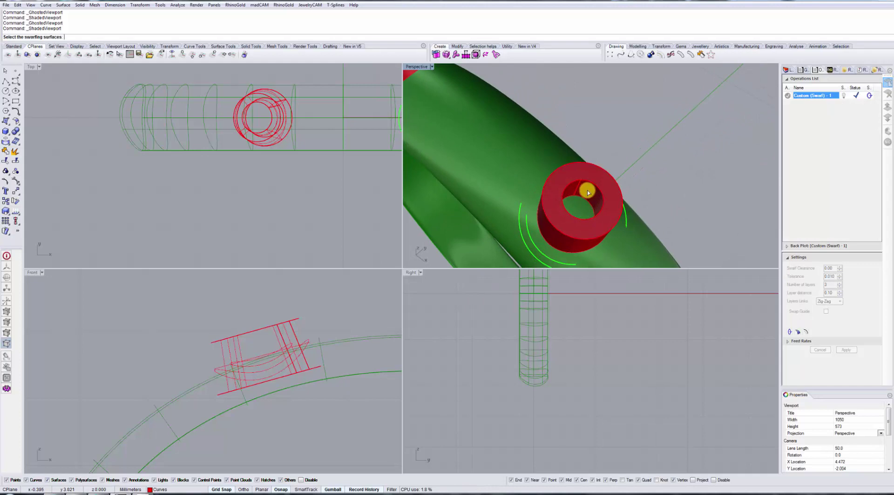
left_click(587, 192)
left_click(552, 160, "ctrl")
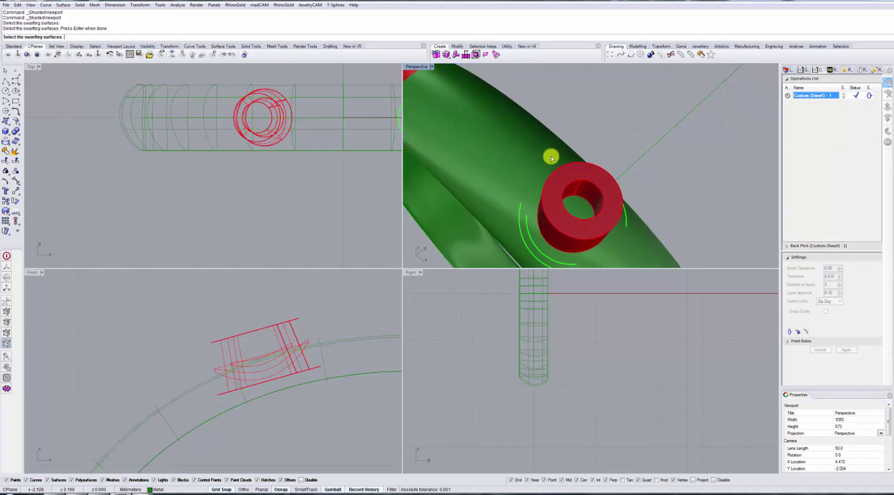
left_click(588, 192)
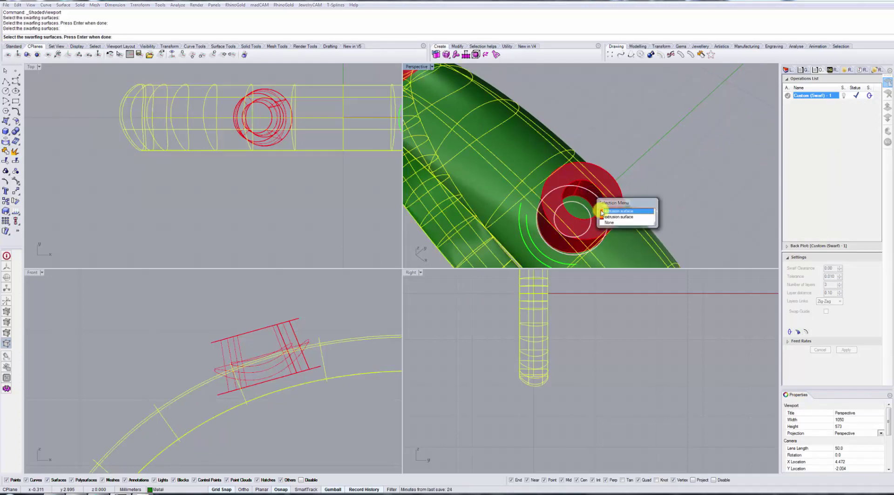
right_click_drag(644, 161, 672, 142)
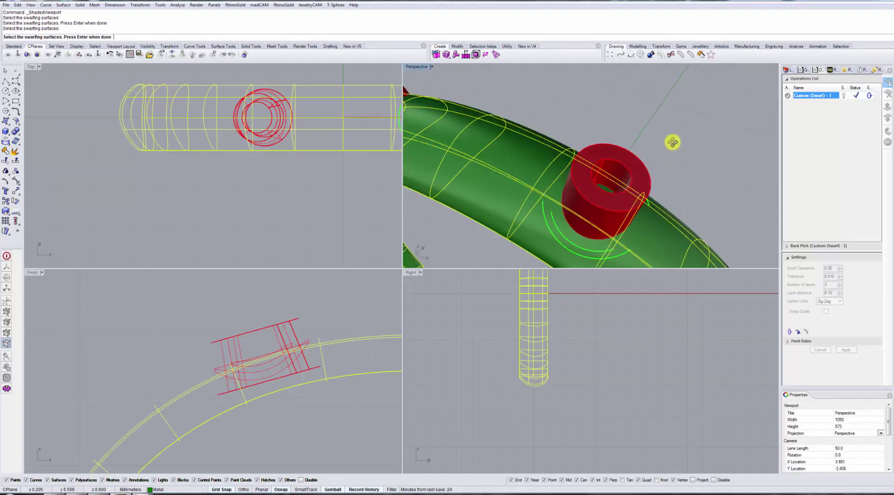
left_click(667, 224, "ctrl")
scroll(622, 178, "up", 5)
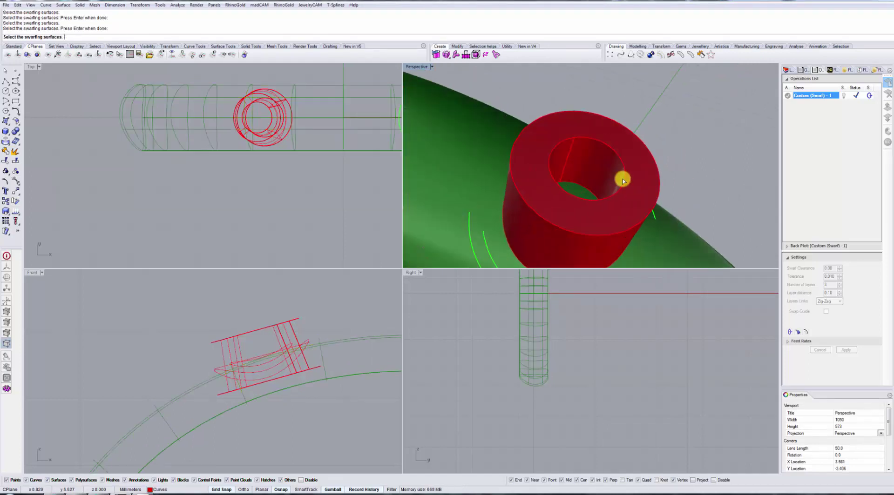
left_click(618, 155)
right_click_drag(593, 185, 584, 188)
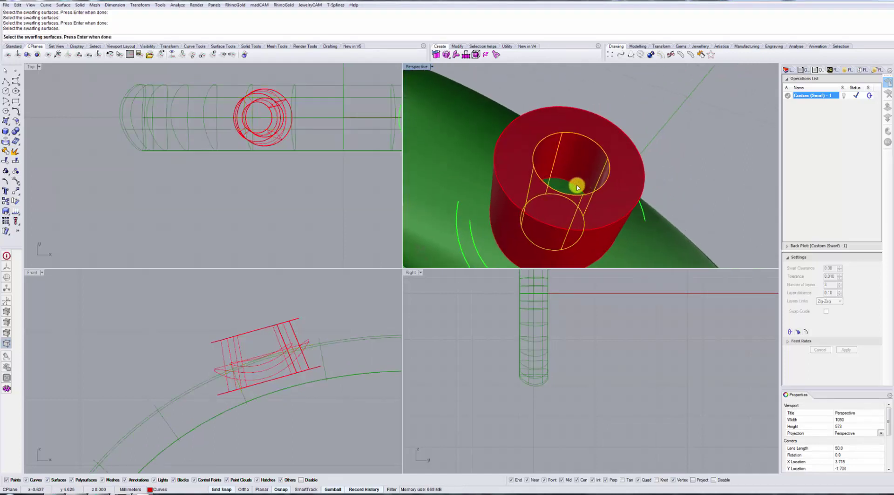
key("Return")
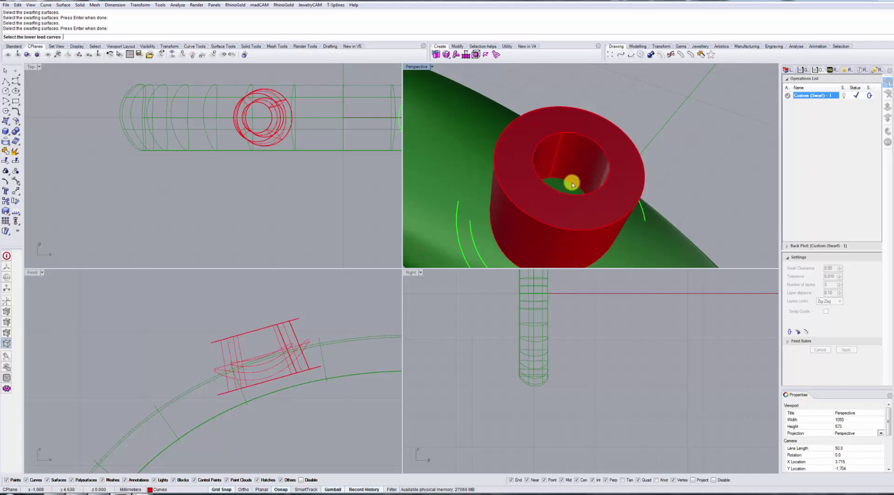
- Pick the lower circle inside the hole and the upper rim circle as lead curves
left_click(572, 184)
right_click_drag(578, 190, 527, 175)
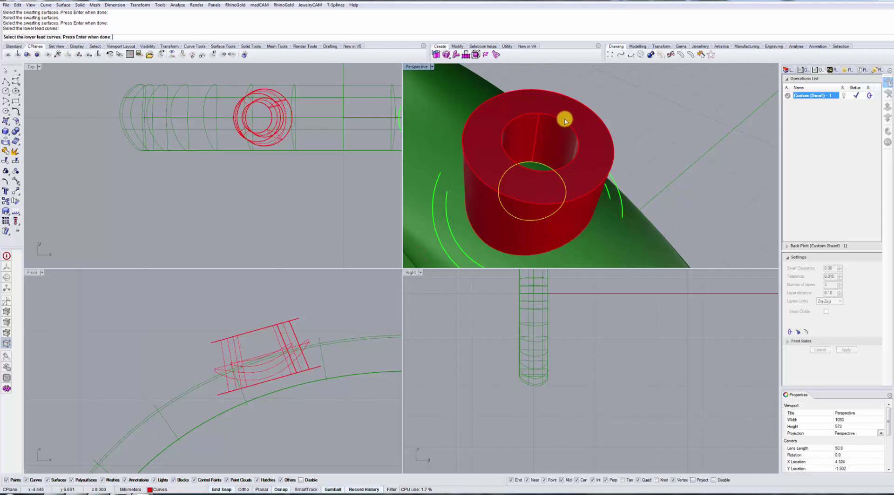
key("Return")
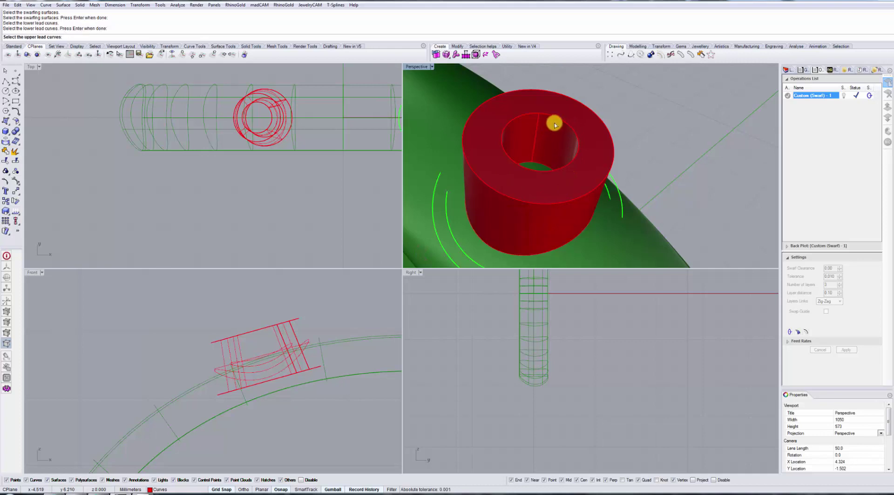
left_click(555, 119)
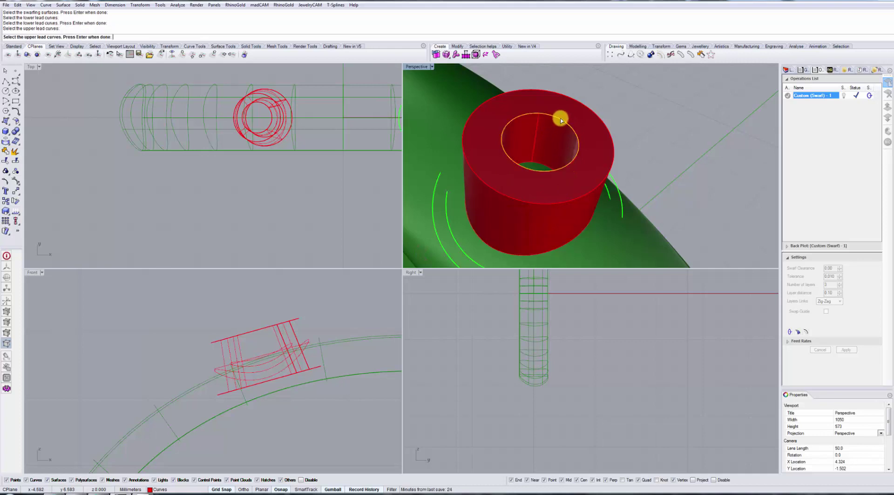
key("Return")
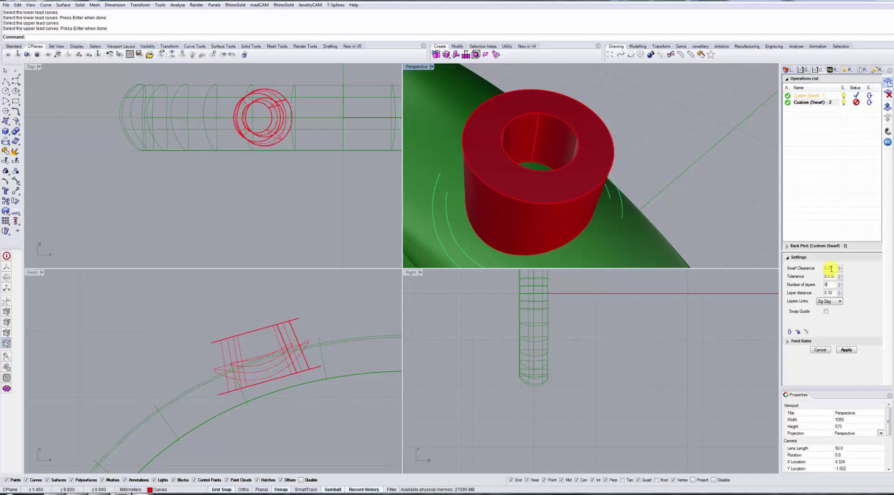
- Set Custom (Swarf) - 2 to 1 layer and calculate it
key("BackSpace")
type("1")
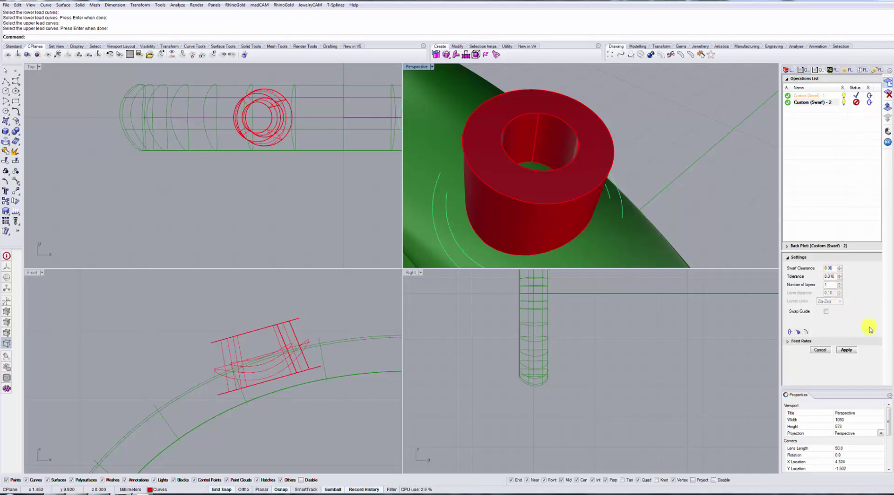
left_click(846, 350)
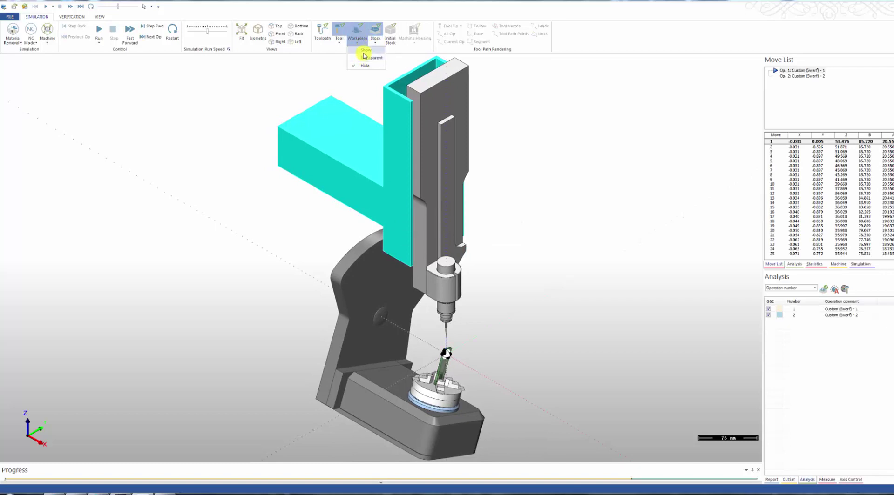
- Zoom onto the workpiece and run the simulation of both swarf operations
scroll(450, 368, "up", 3)
scroll(445, 354, "up", 8)
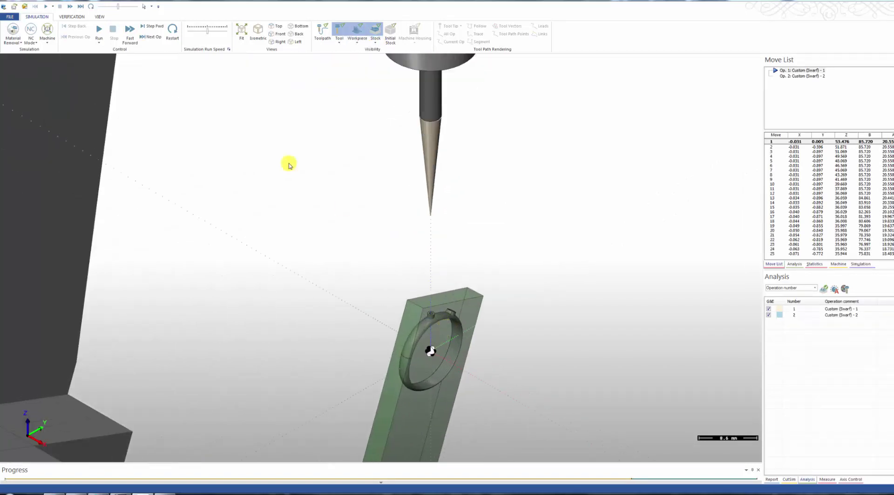
left_click(98, 35)
left_click(107, 37)
scroll(431, 334, "up", 2)
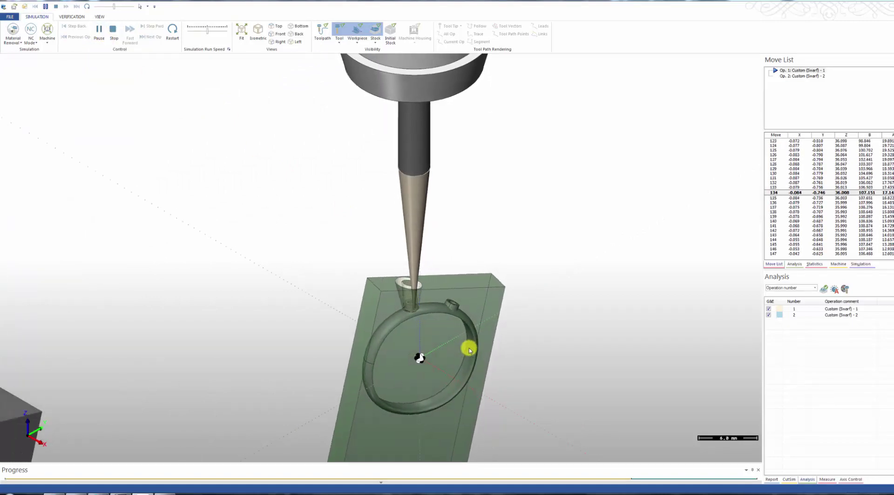
- Close in on the cut head and select the final move, 347, in the Move List
middle_click_drag(468, 350, 427, 315)
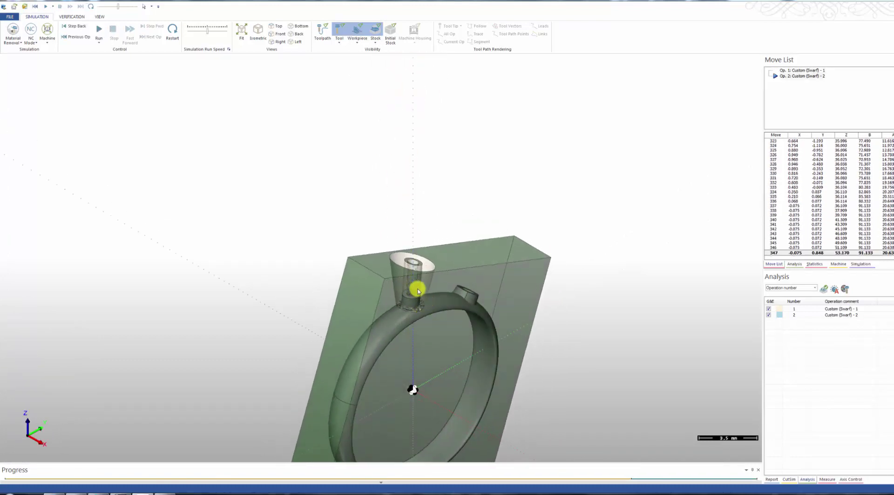
scroll(417, 294, "up", 2)
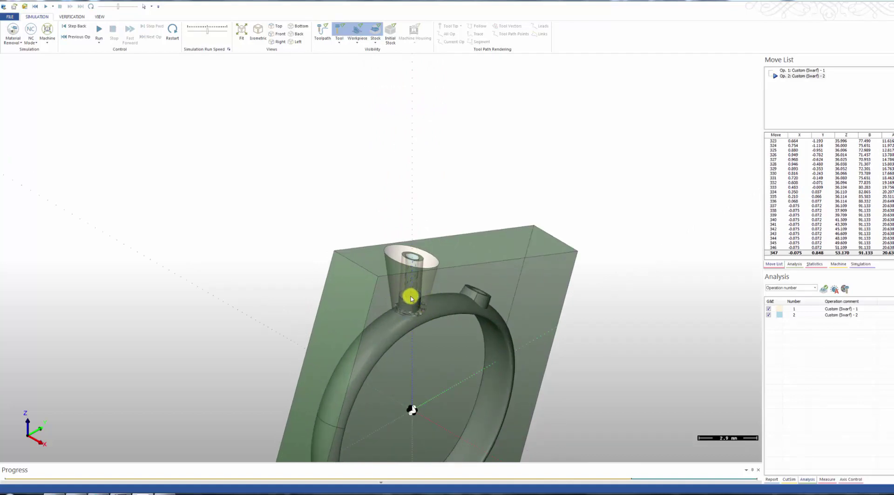
left_click(868, 88)
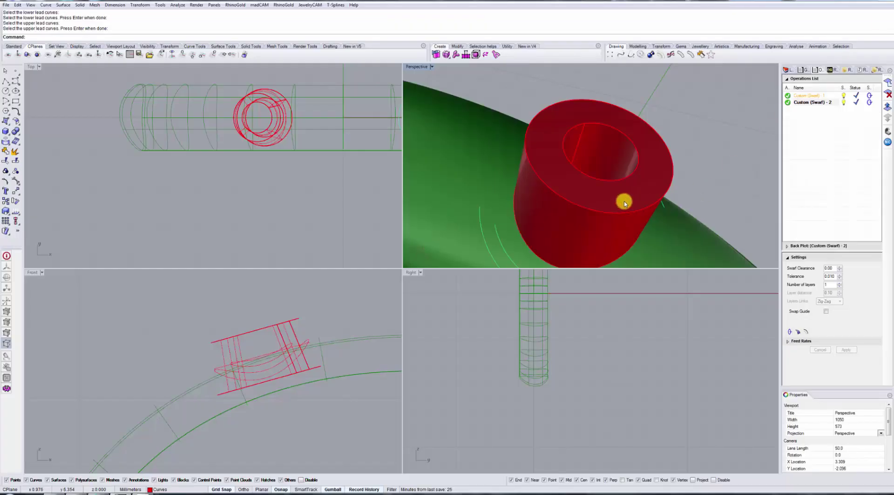
right_click_drag(623, 200, 608, 211)
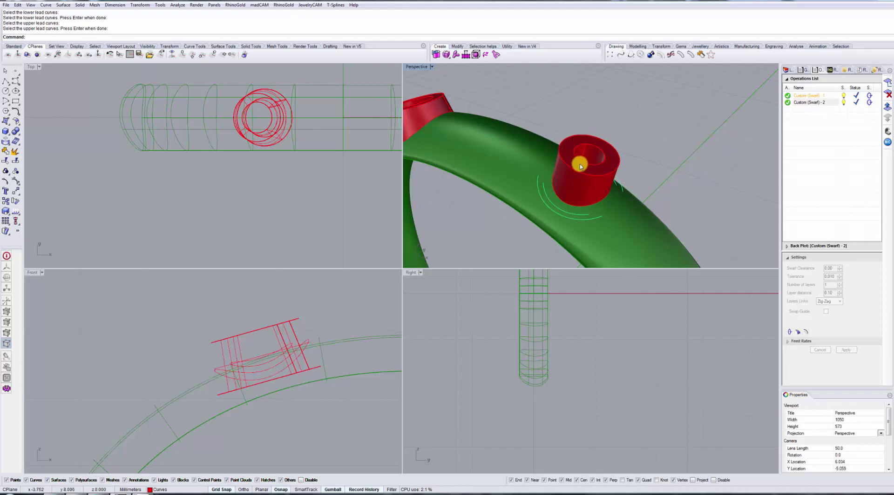
- Add a swarfing operation on the head cylinder, with the boss's inner and outer top edges as lower and upper lead curves
left_click(887, 84)
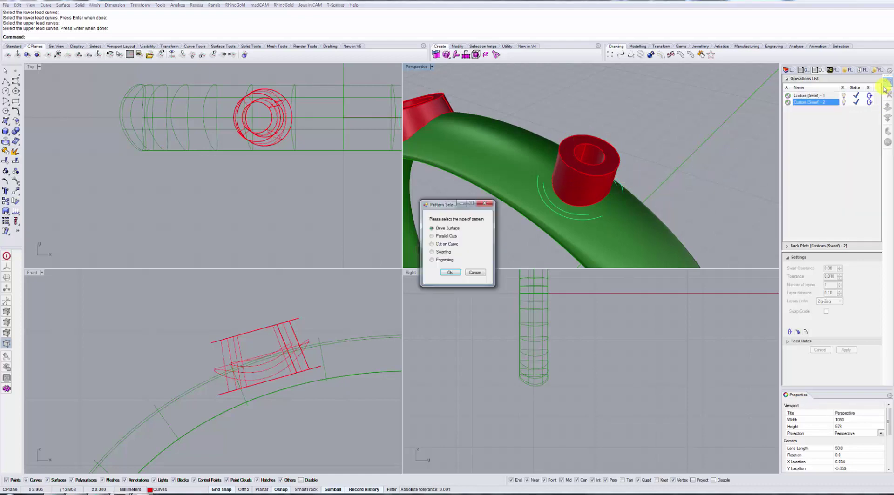
left_click(450, 273)
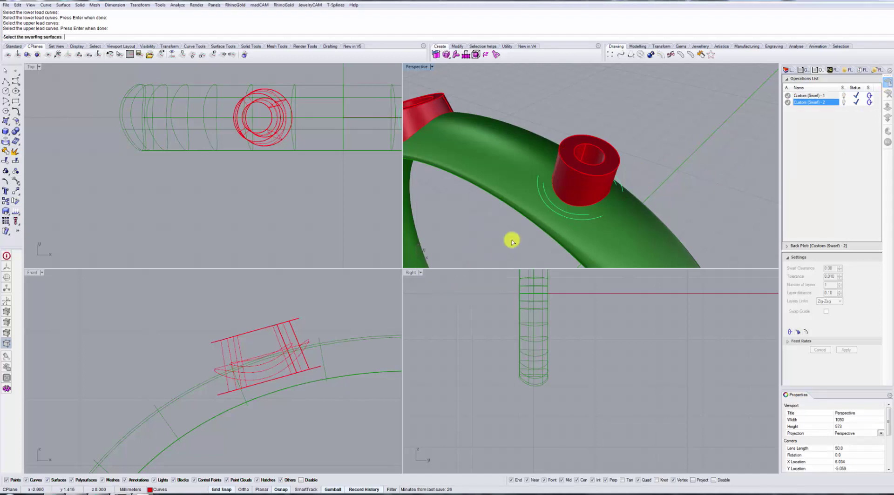
left_click(611, 157)
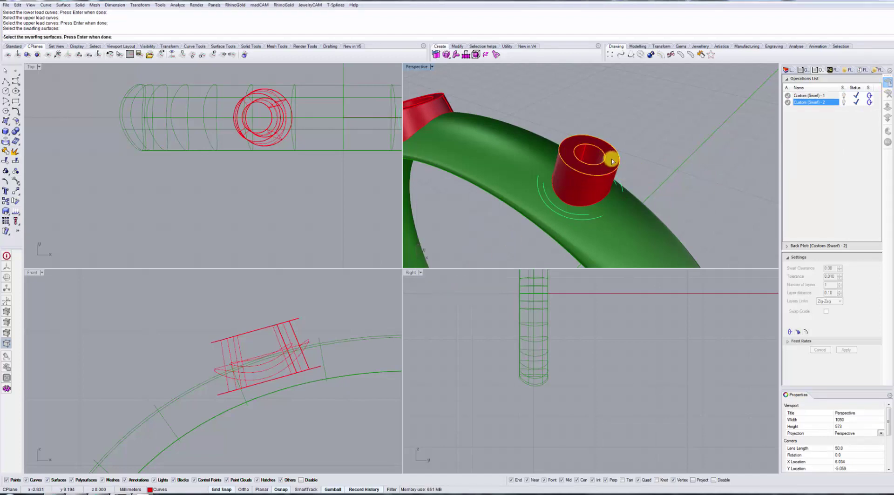
scroll(611, 159, "up", 3)
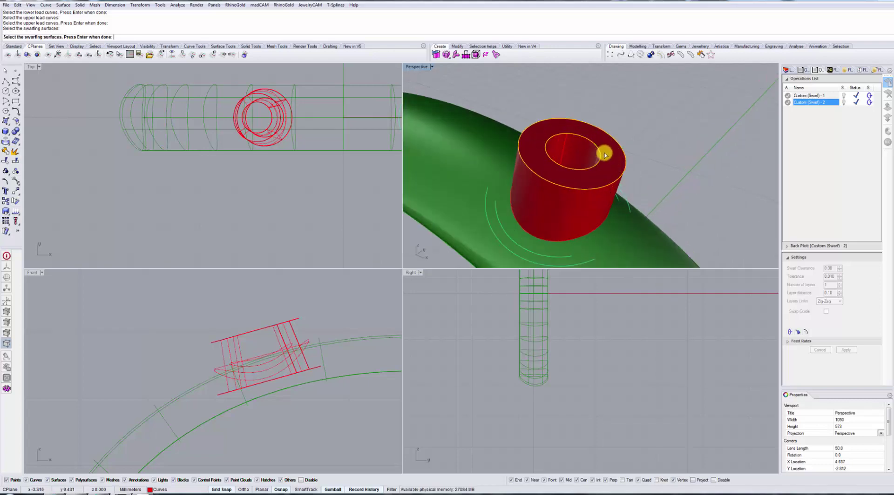
key("Return")
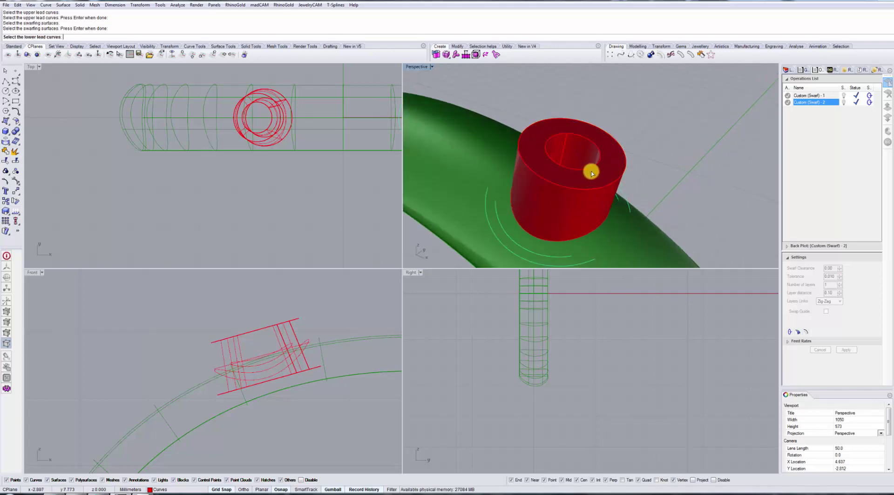
left_click(591, 168)
key("Return")
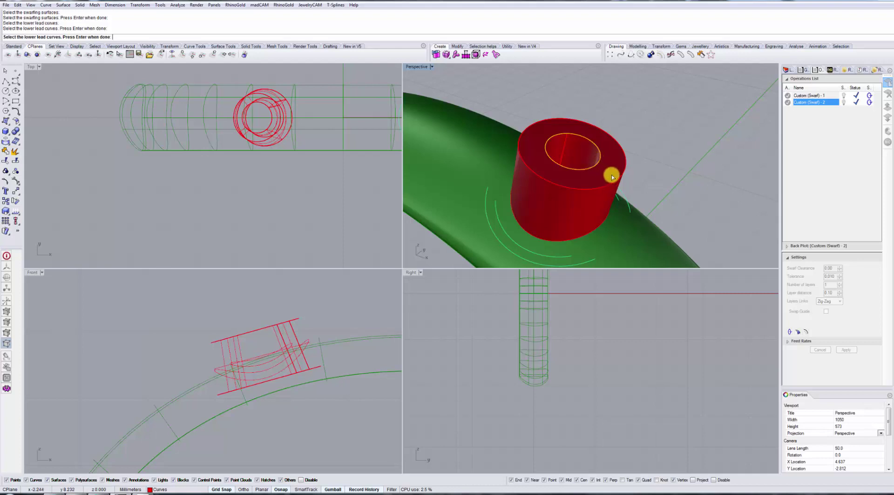
left_click(626, 163)
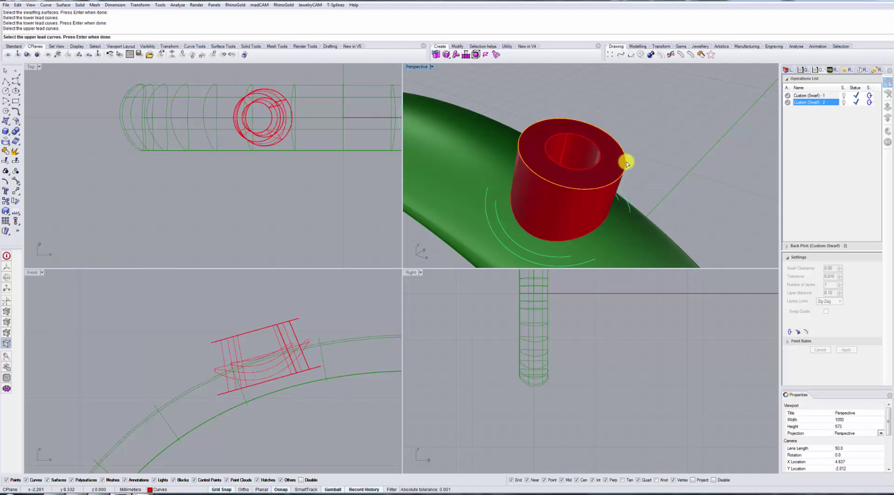
key("Return")
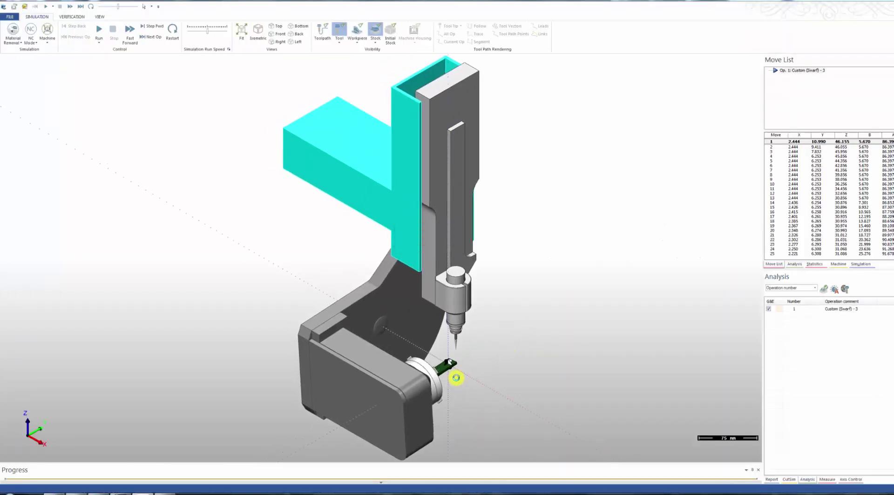
- Set the simulator's Stock to Transparent and Workpiece to Show, orbiting around the part
scroll(438, 375, "up", 8)
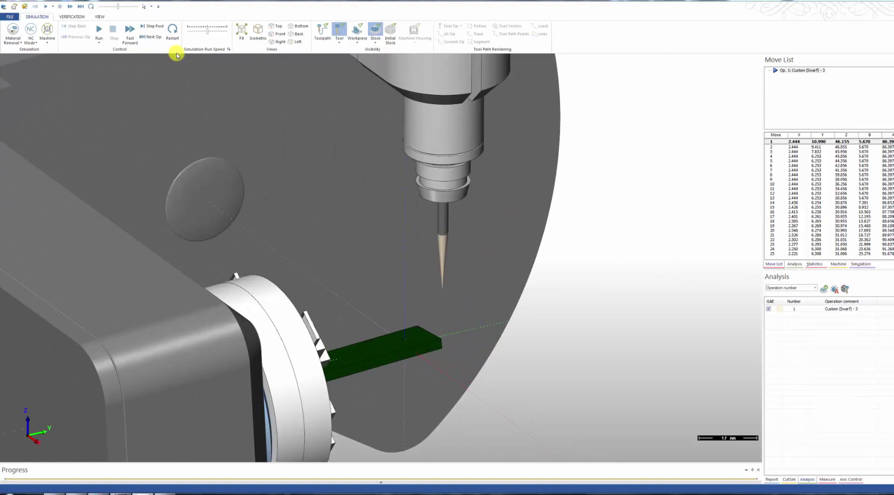
left_click(375, 43)
left_click(387, 65)
left_click(357, 42)
left_click(366, 65)
left_click_drag(435, 346, 346, 386)
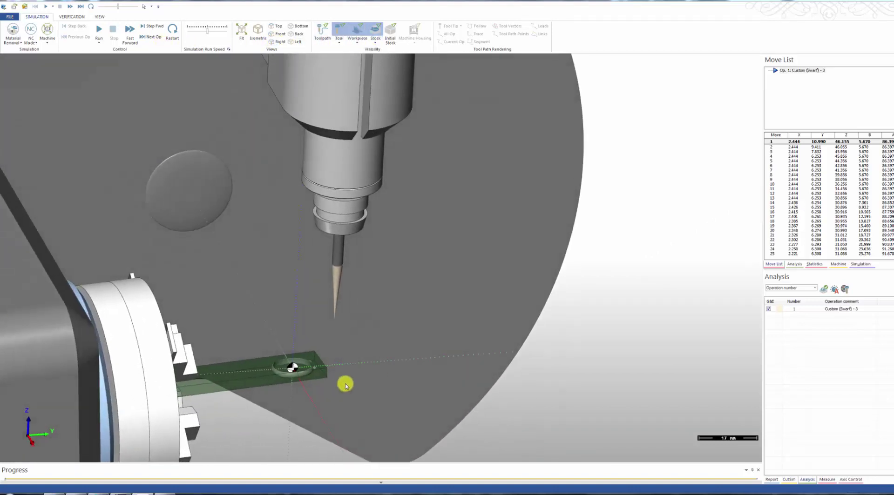
- Run the Custom (Swarf) - 3 simulation and zoom in on the ring
left_click(100, 32)
scroll(325, 358, "up", 3)
scroll(308, 362, "up", 2)
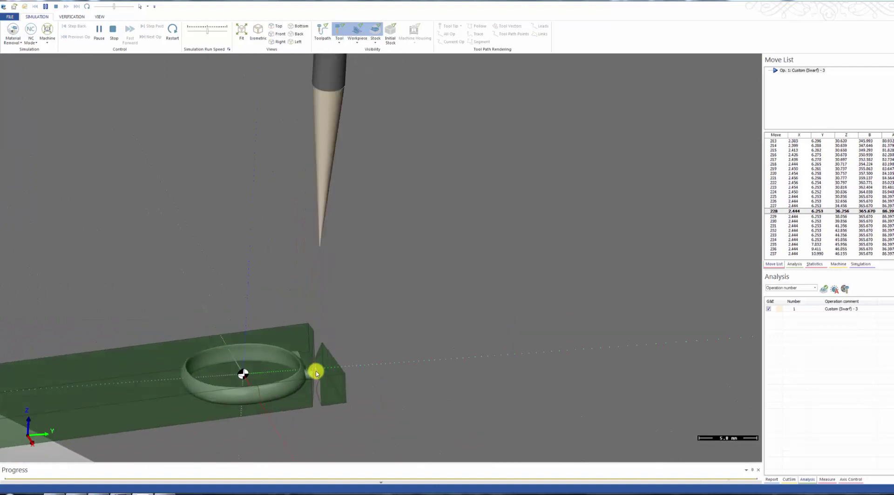
middle_click_drag(181, 381, 447, 280)
scroll(299, 324, "up", 3)
scroll(299, 324, "up", 2)
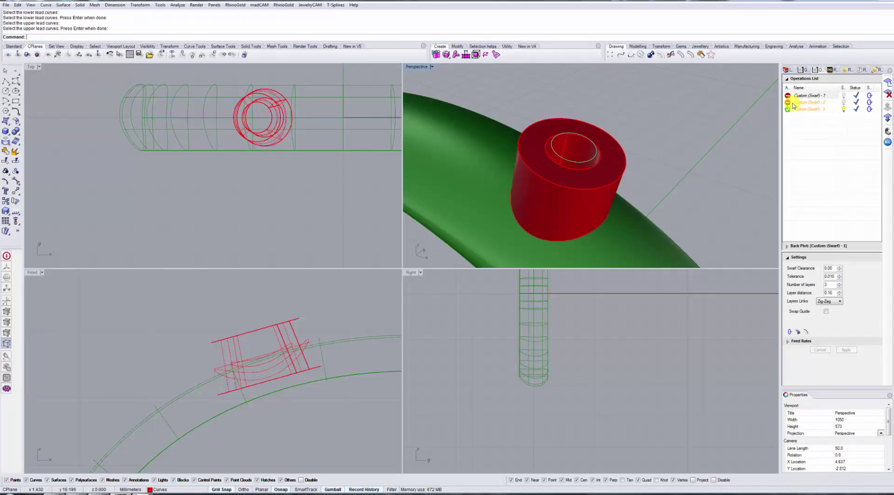
scroll(708, 115, "down", 5)
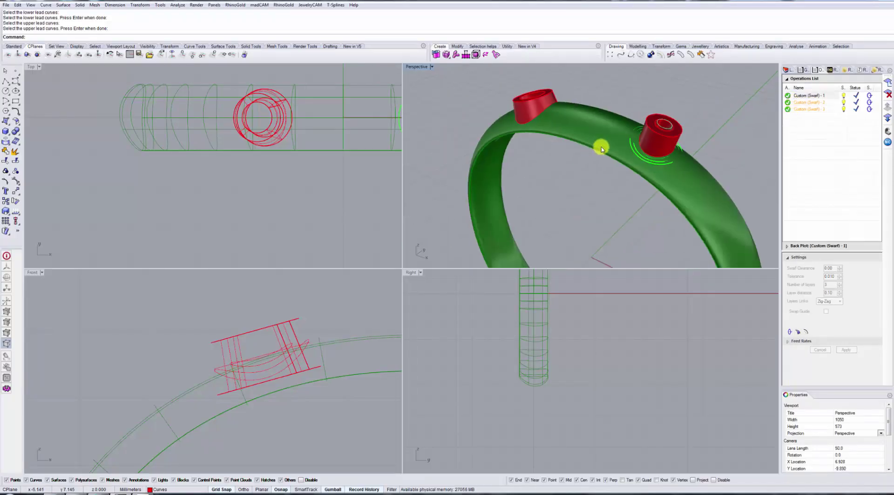
right_click_drag(604, 145, 629, 181)
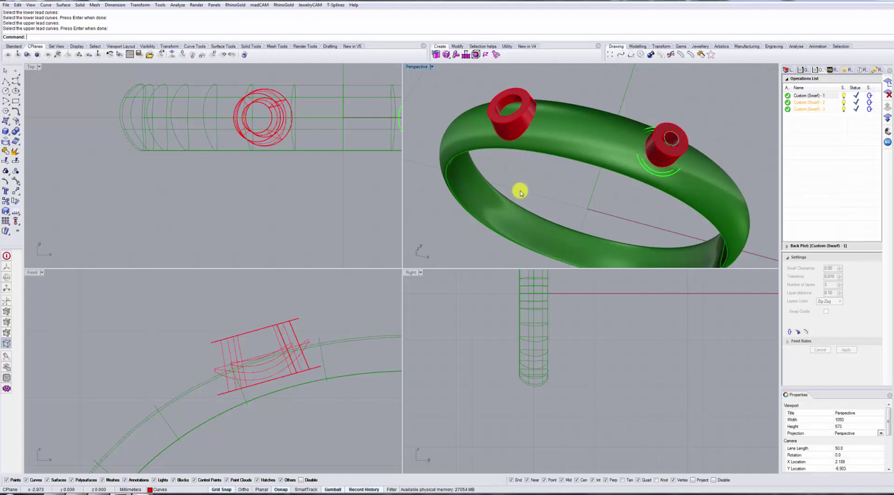
right_click_drag(520, 192, 571, 190)
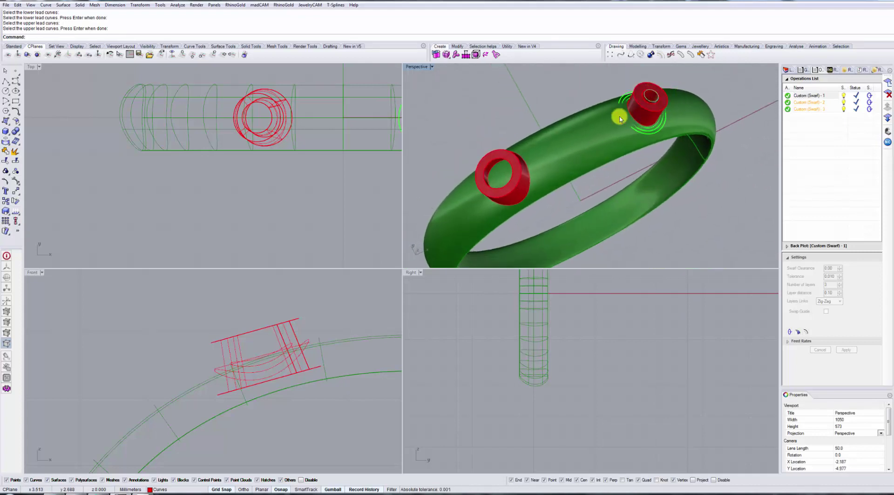
right_click_drag(617, 119, 513, 88)
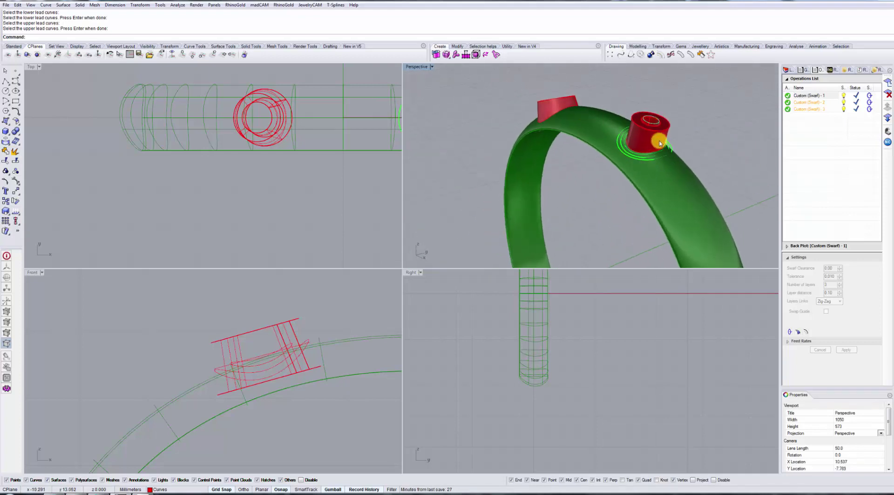
right_click_drag(673, 130, 628, 221)
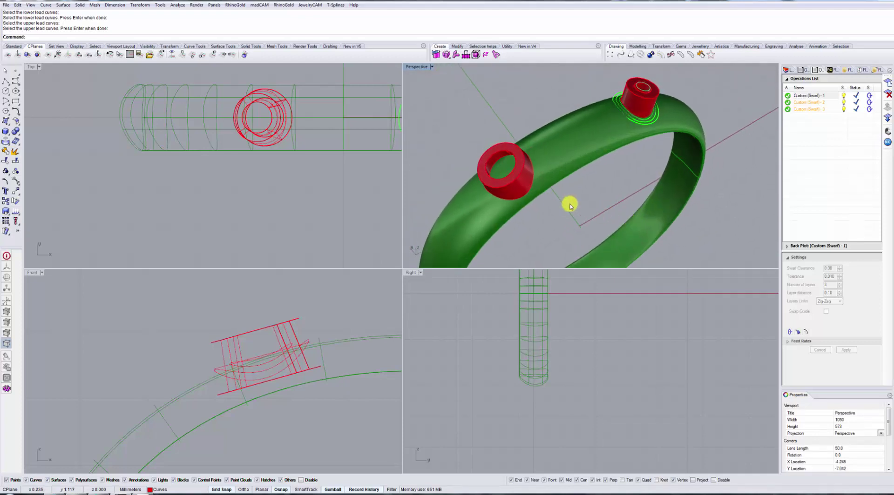
right_click_drag(558, 220, 636, 120)
scroll(635, 195, "up", 6)
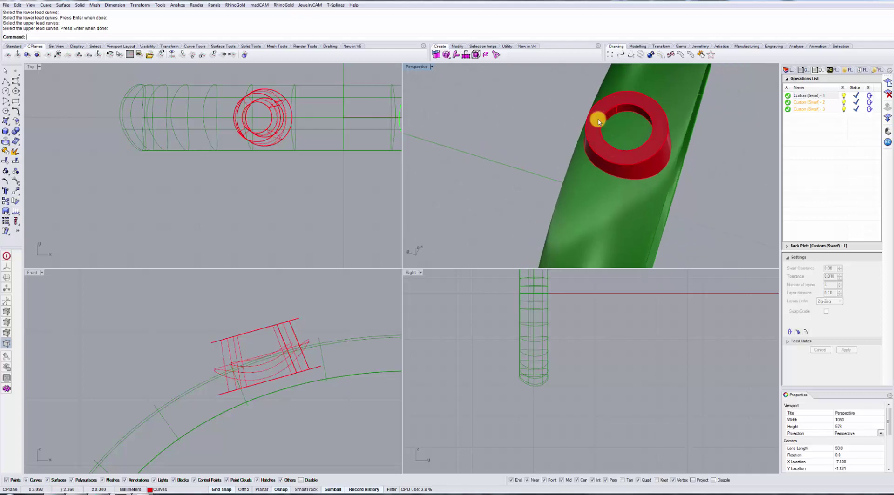
- Add a swarfing operation and select the red boss's inner surface to machine
right_click_drag(653, 141, 686, 110)
right_click_drag(622, 94, 532, 110)
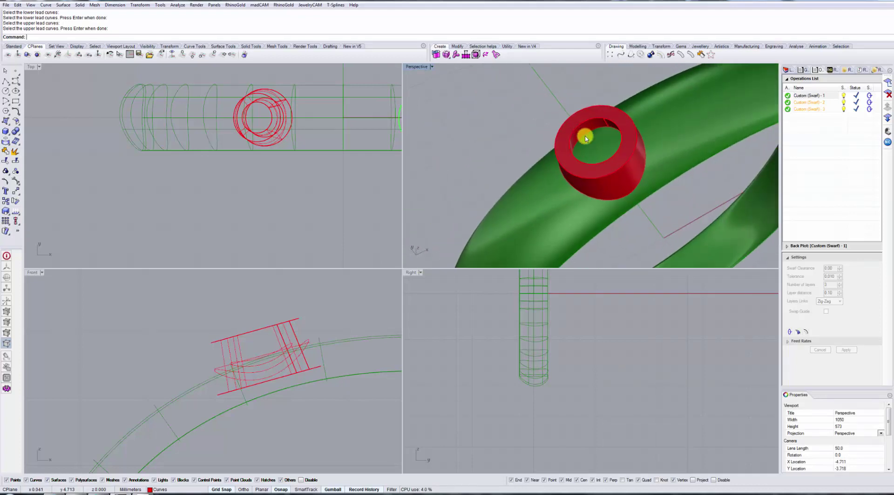
left_click(888, 84)
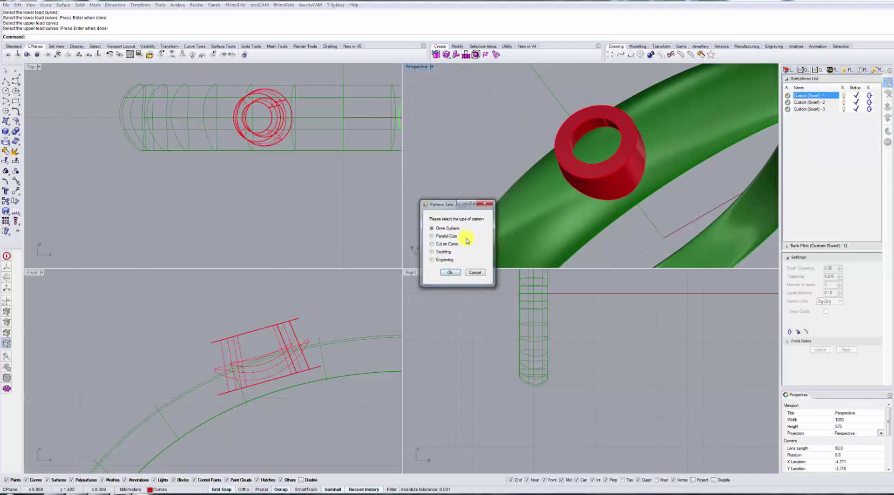
left_click(450, 273)
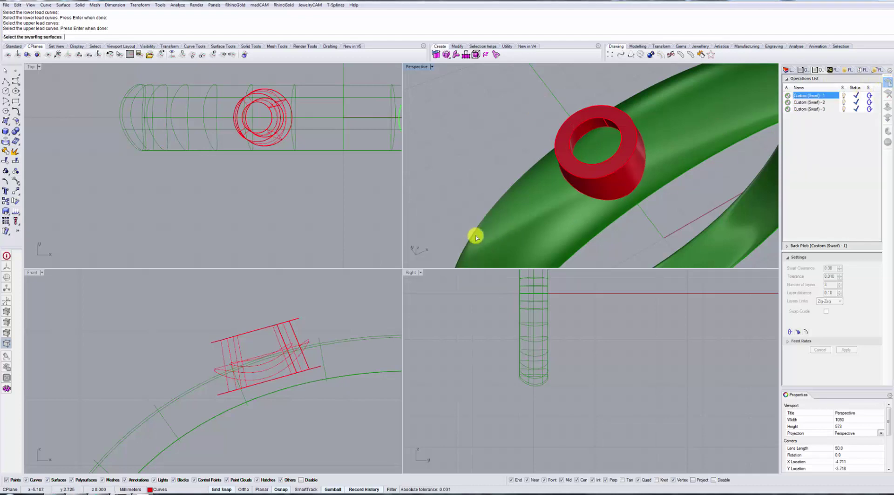
right_click_drag(582, 161, 565, 149)
scroll(598, 134, "up", 2)
left_click(561, 115)
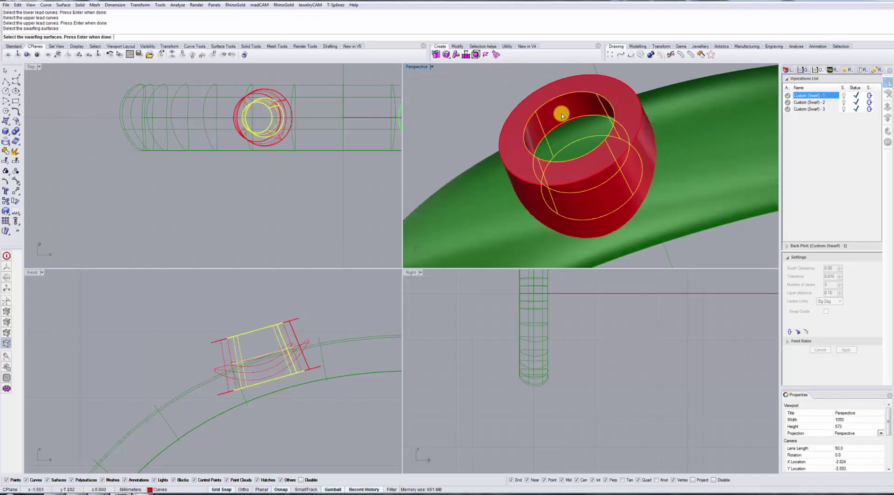
key("Return")
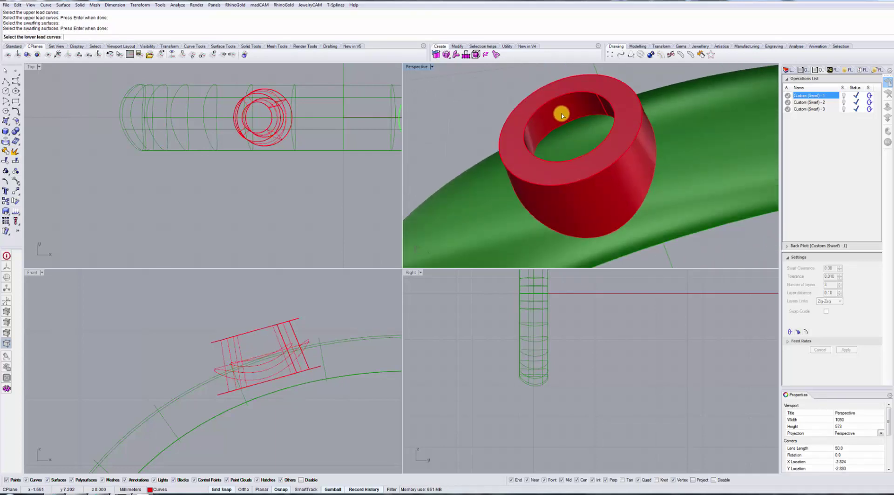
- Set the boss's lower edge and top edge as lower and upper lead curves
left_click(567, 123)
key("Return")
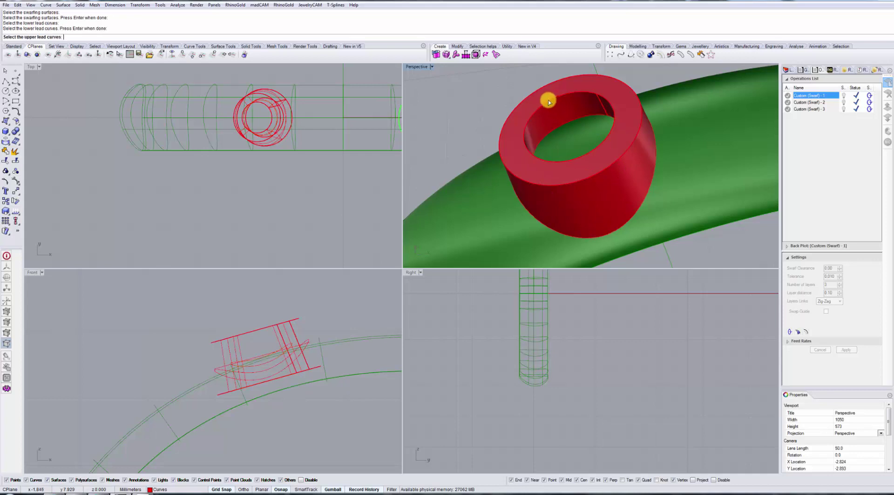
left_click(547, 97)
key("Return")
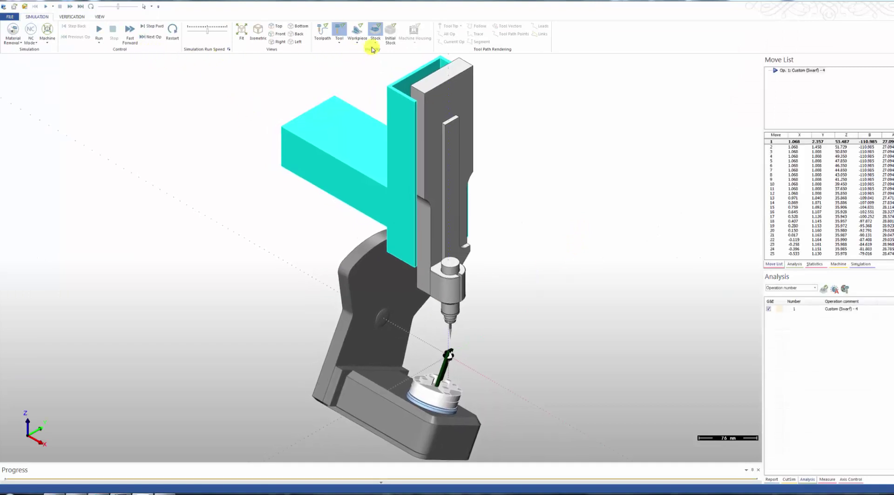
- Make the workpiece Transparent in the simulator and zoom toward it
left_click(357, 43)
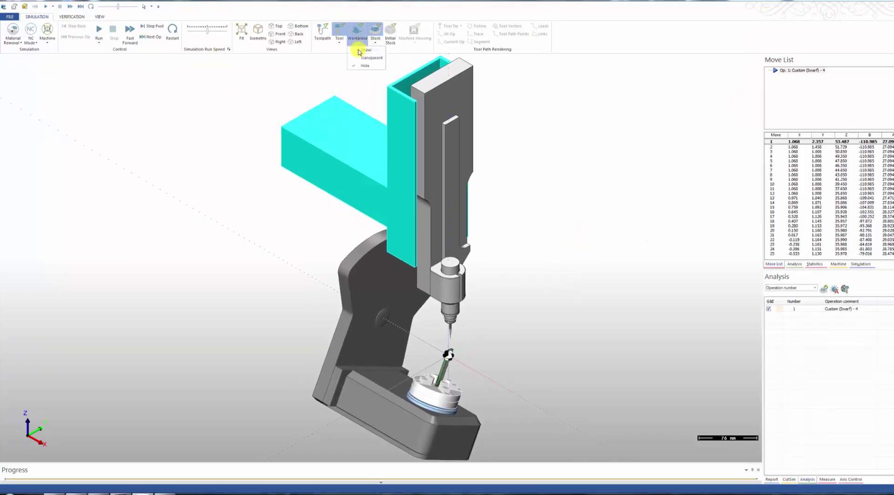
left_click(366, 57)
middle_click_drag(443, 349, 405, 379)
scroll(384, 352, "up", 5)
scroll(391, 343, "up", 4)
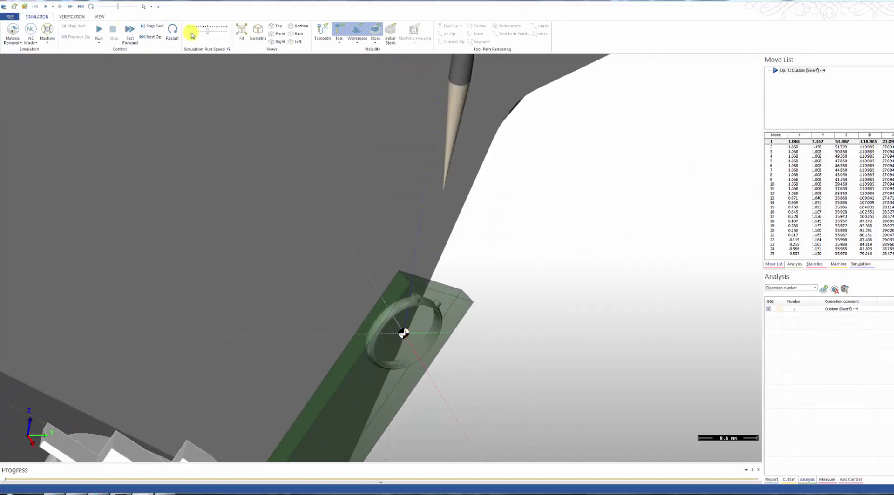
- Raise the run speed and simulate Custom (Swarf) - 4, zooming in on the block
left_click_drag(196, 36, 207, 36)
left_click(96, 36)
scroll(419, 279, "up", 1)
scroll(403, 289, "up", 3)
left_click_drag(410, 300, 555, 369)
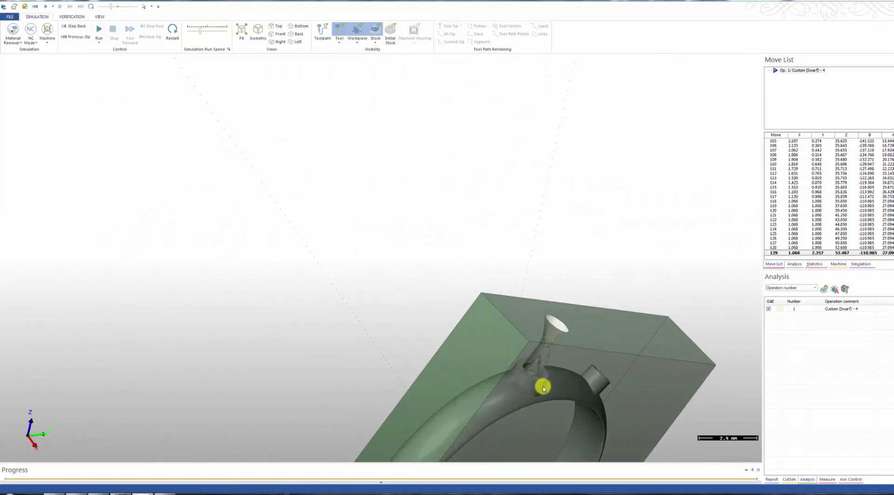
scroll(528, 369, "up", 4)
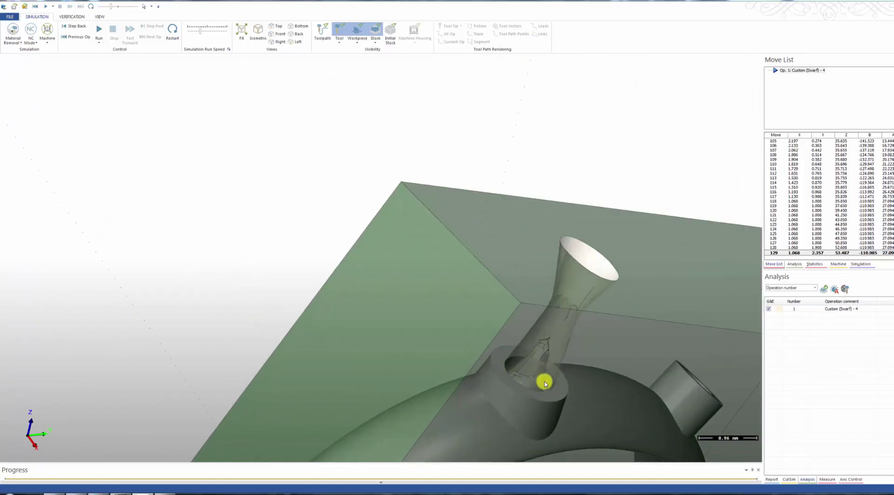
- Review the machining statistics for Custom (Swarf) - 4, then turn the ring nearly upright
left_click(818, 265)
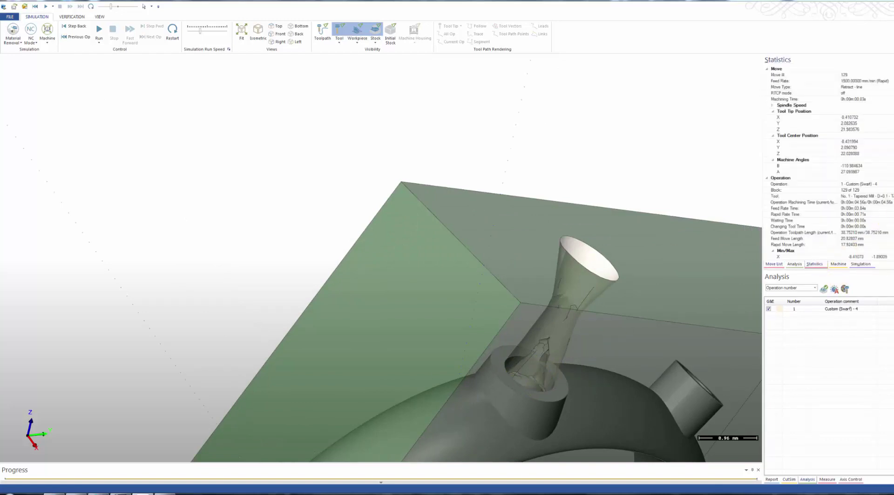
scroll(828, 163, "down", 8)
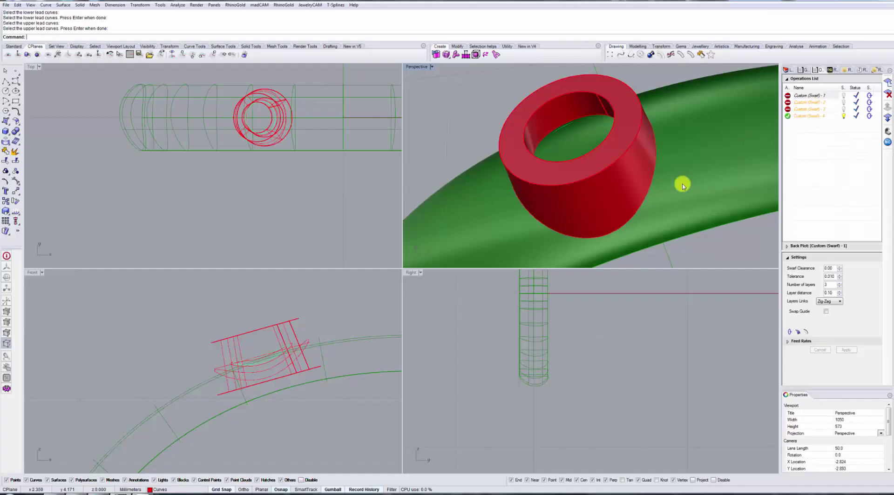
scroll(682, 183, "down", 5)
scroll(656, 189, "up", 2)
right_click_drag(629, 147, 646, 165)
right_click_drag(659, 206, 599, 135)
right_click_drag(628, 199, 639, 222)
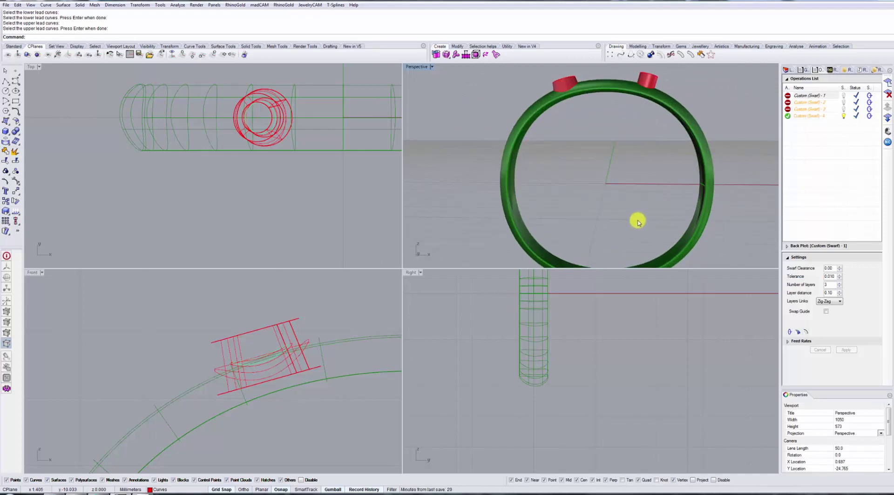
- Select Custom (Swarf) - 4 to view its settings while orbiting the ring face-on
right_click_drag(639, 224, 659, 158)
left_click(790, 118)
right_click_drag(592, 154, 578, 201)
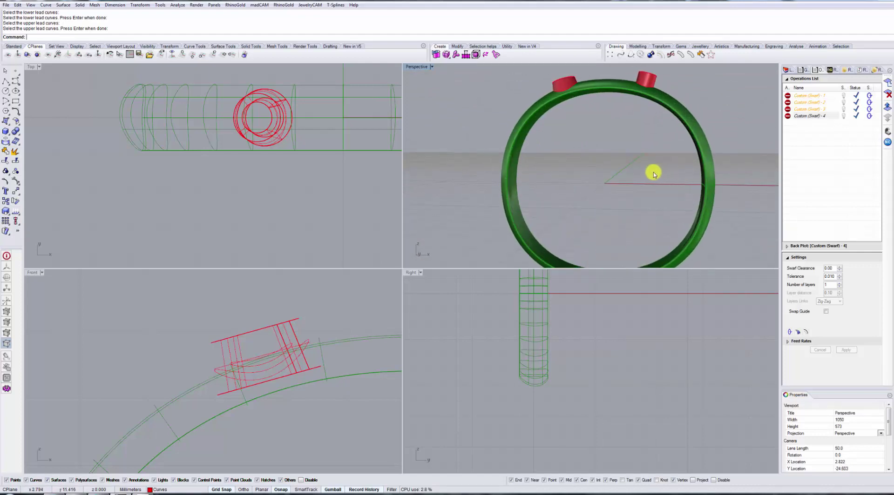
right_click_drag(653, 173, 694, 185)
scroll(683, 169, "up", 5)
scroll(658, 204, "down", 5)
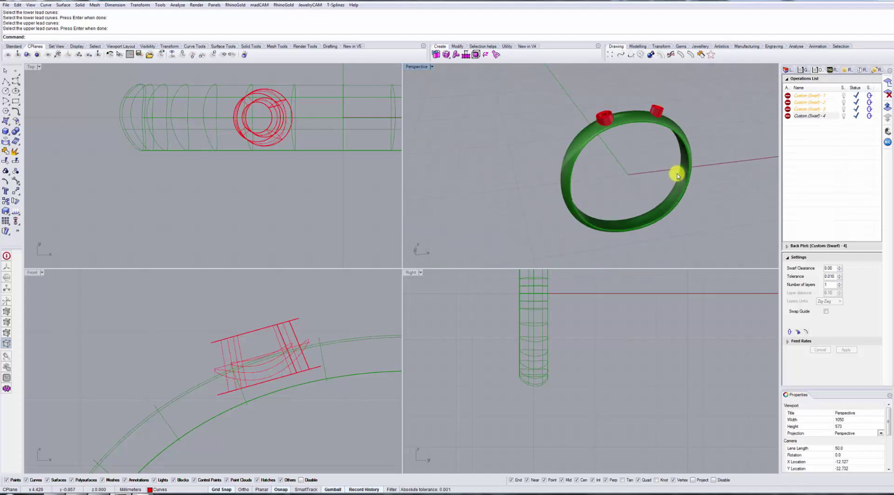
right_click_drag(642, 212, 653, 190)
- Select the ring surface, confirm, and zoom to inspect it
left_click(380, 375)
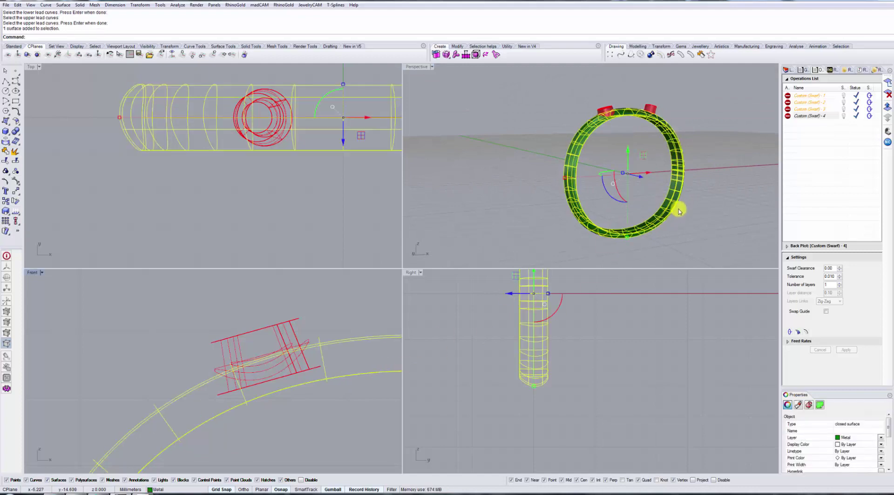
key("Return")
scroll(611, 208, "down", 4)
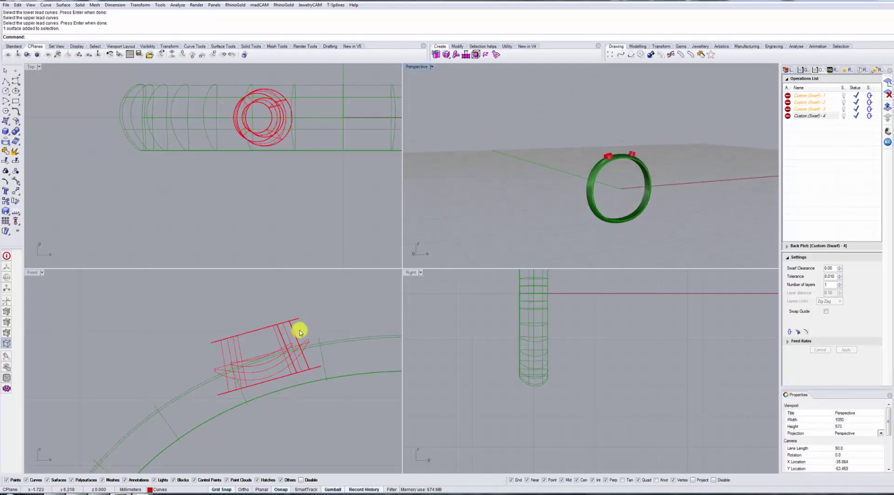
scroll(297, 344, "down", 6)
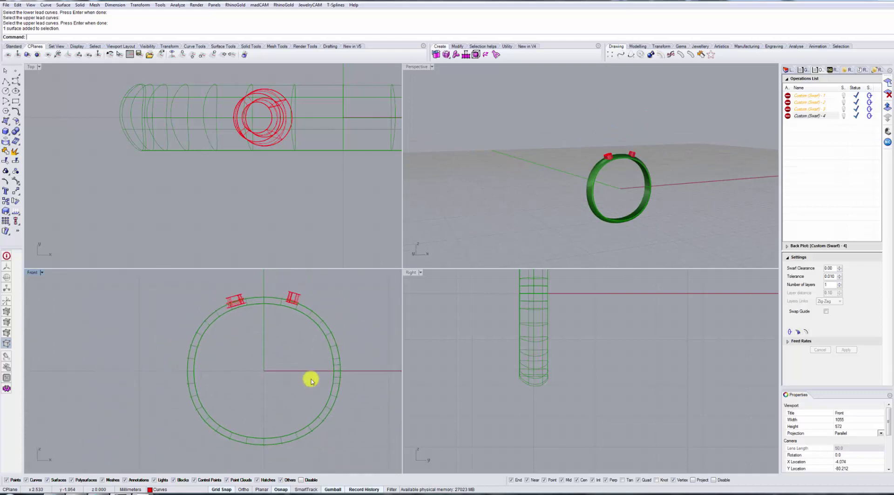
scroll(638, 223, "up", 8)
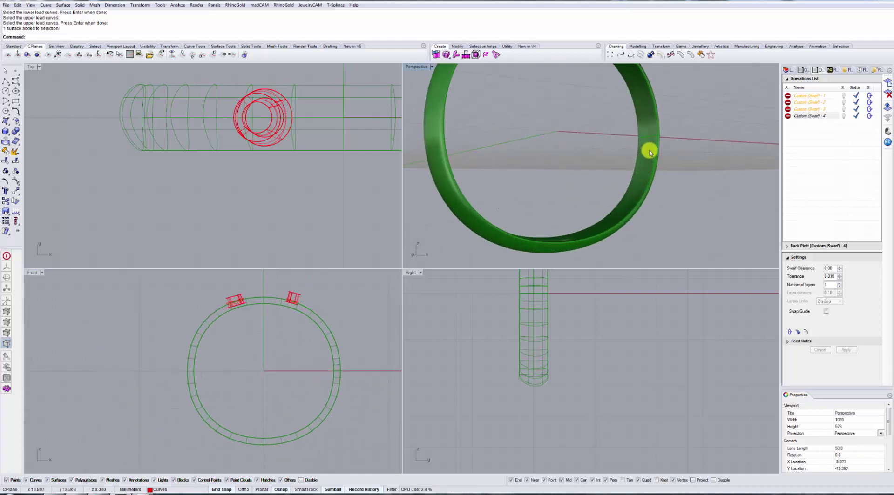
scroll(651, 153, "up", 4)
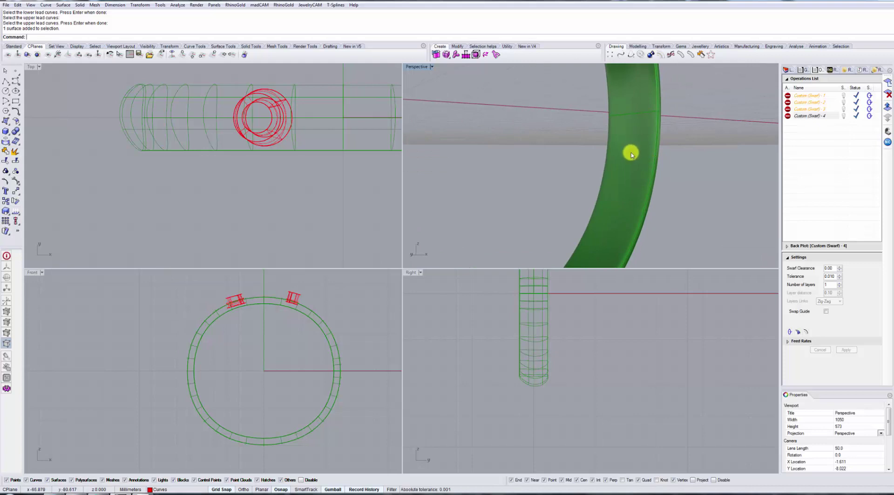
- Switch the Perspective view to Ghosted, then back to Shaded, inspecting the ring from several angles
key("ctrl+alt+g")
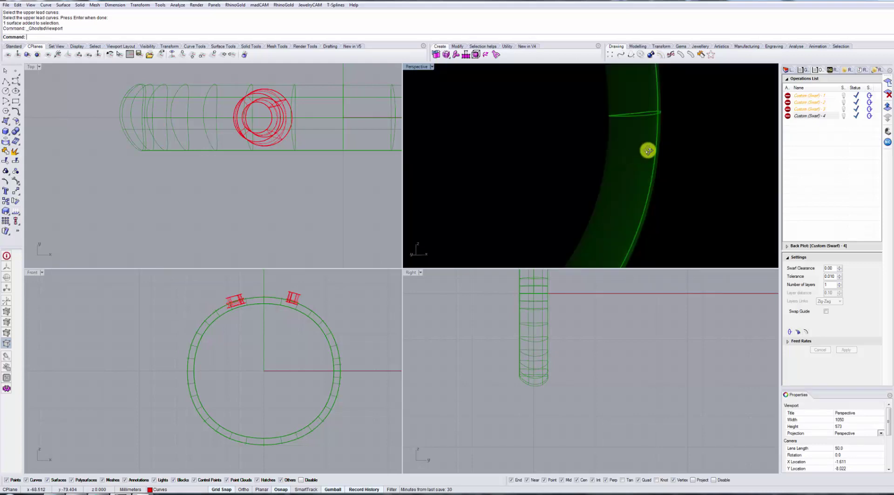
scroll(652, 146, "down", 3)
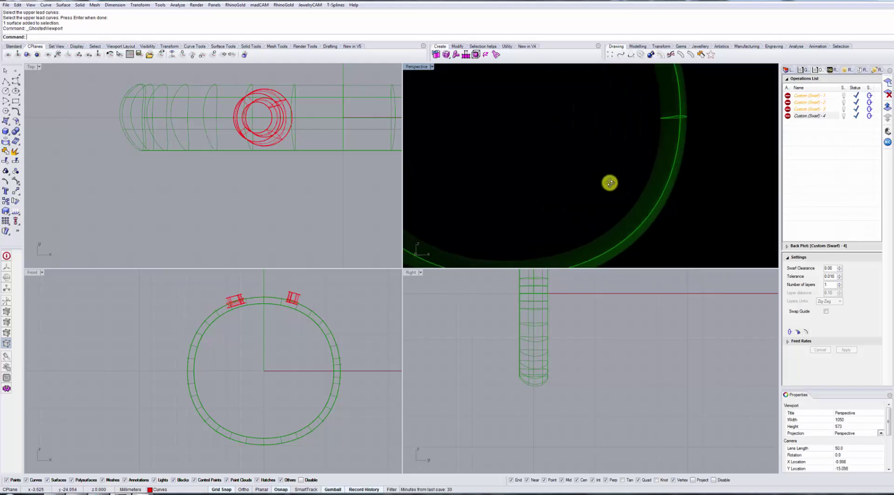
key("ctrl+alt+s")
mouse_move(608, 184)
right_mouse_down()
mouse_move(666, 190)
mouse_move(607, 181)
right_mouse_up()
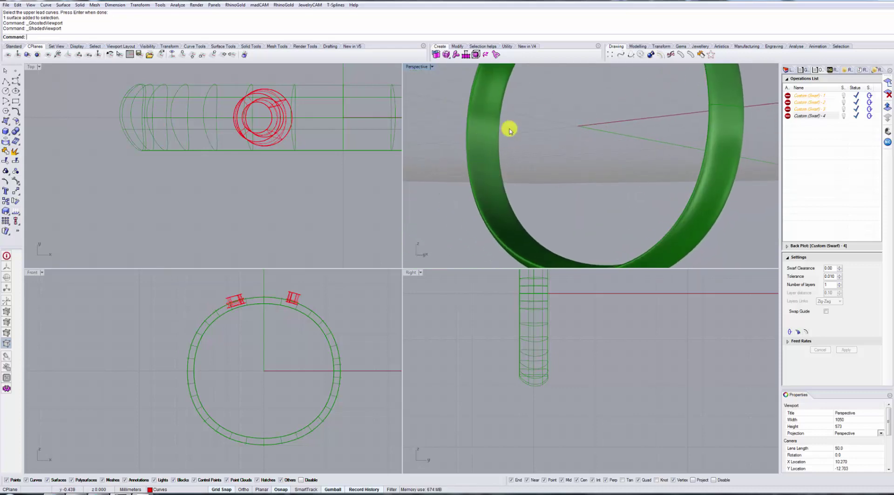
right_click_drag(511, 128, 591, 174)
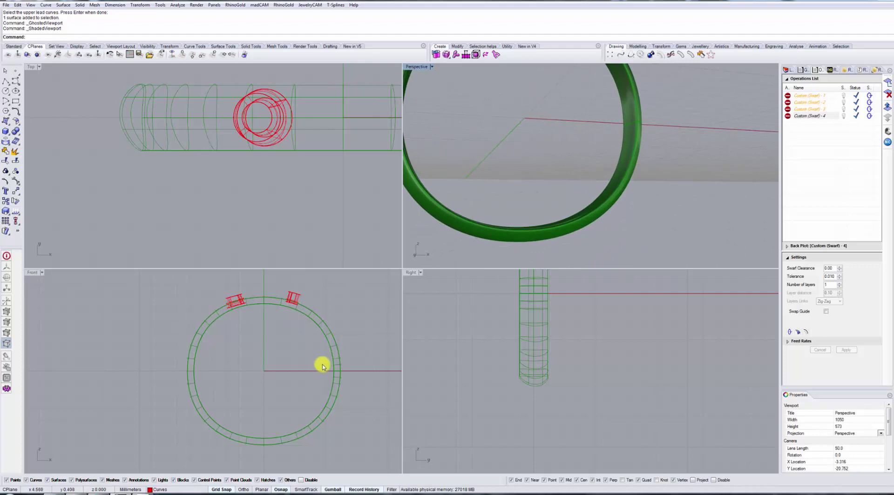
scroll(325, 366, "up", 3)
scroll(331, 364, "down", 3)
scroll(331, 364, "up", 1)
scroll(591, 177, "down", 2)
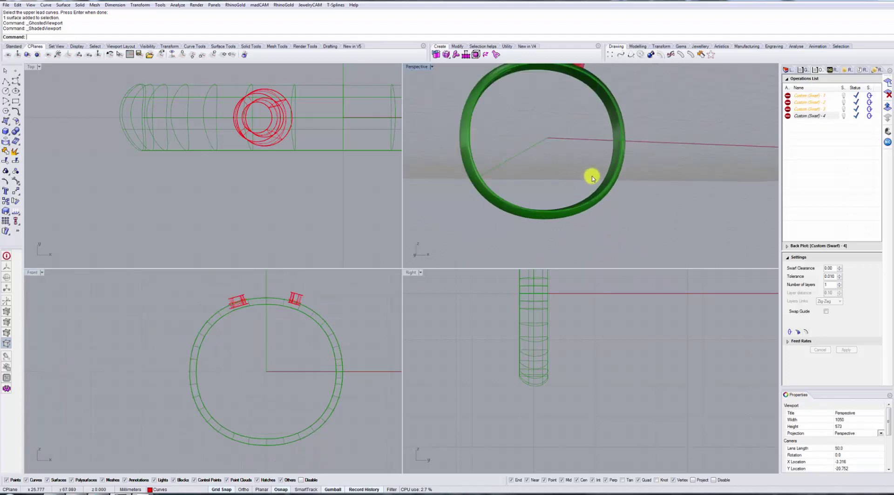
right_click_drag(592, 177, 590, 197)
scroll(331, 394, "up", 1)
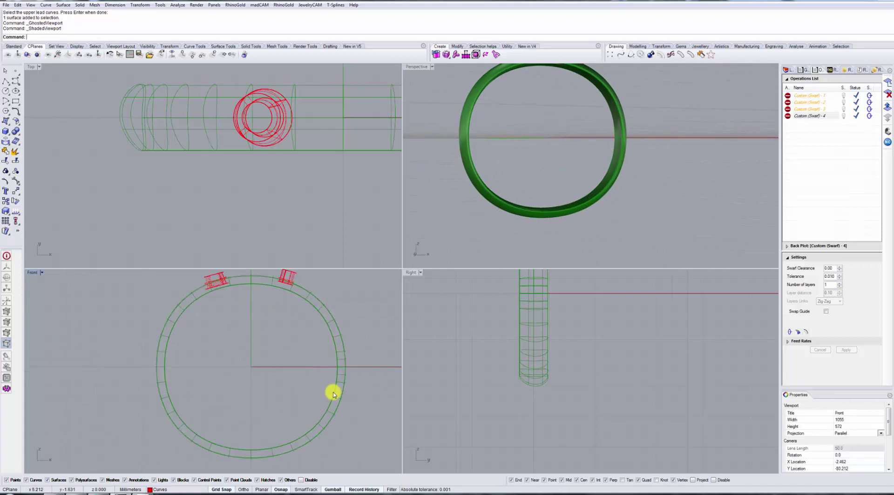
- Select the ring surface, then clear the selection
left_click(333, 394)
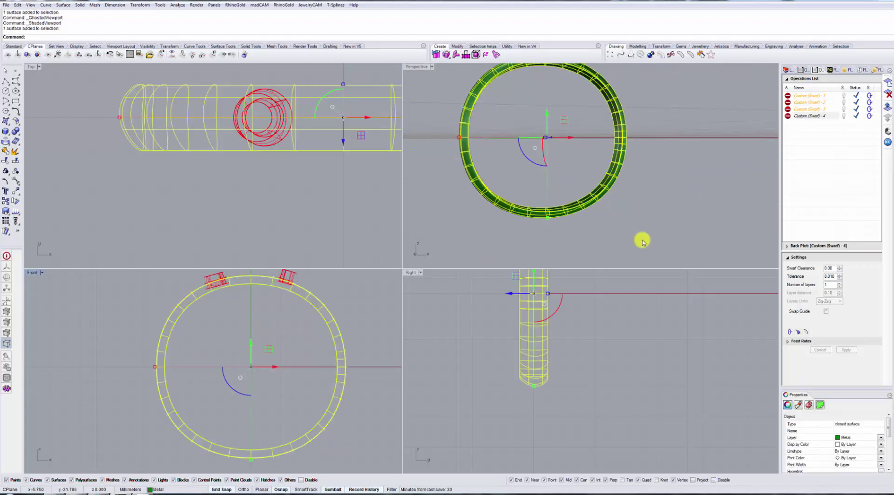
scroll(607, 172, "up", 5)
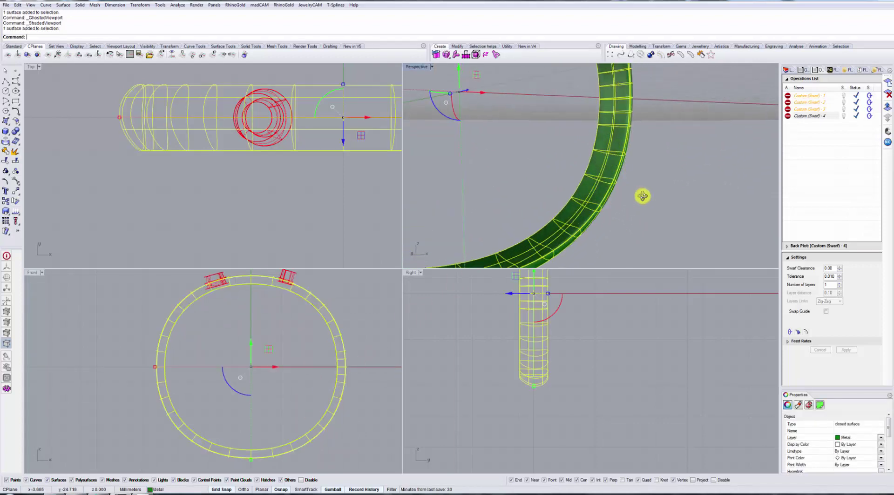
key("Escape")
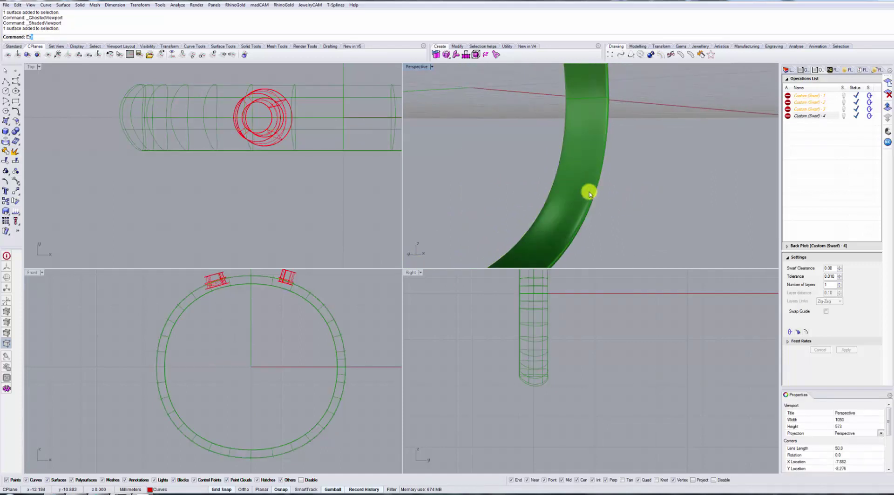
- Extract an isocurve from the ring surface along the band's middle, then orbit to check it
key("Return")
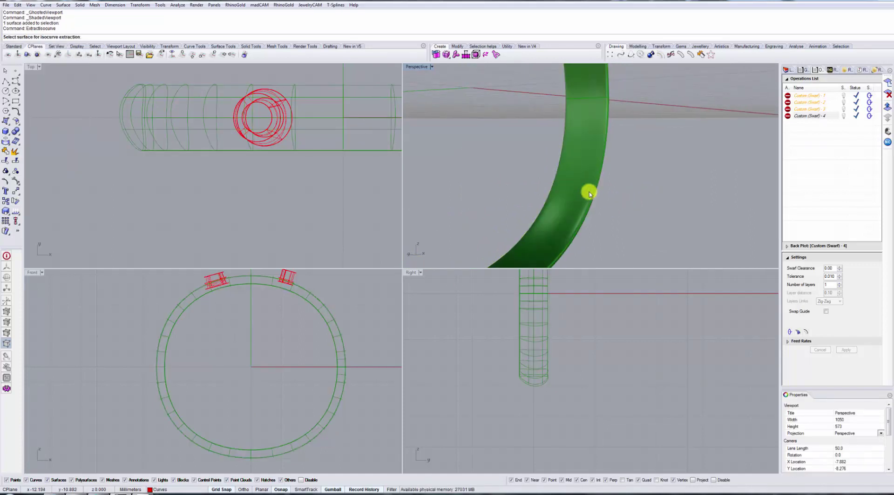
left_click(589, 194)
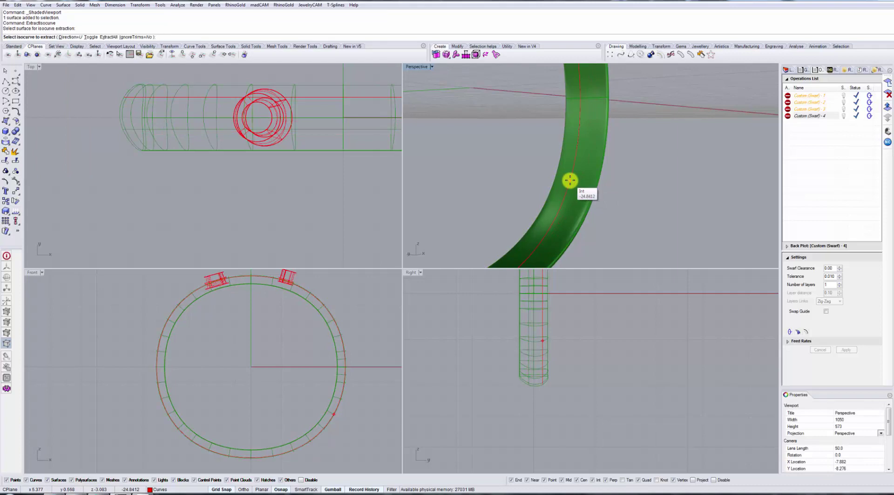
scroll(570, 180, "up", 5)
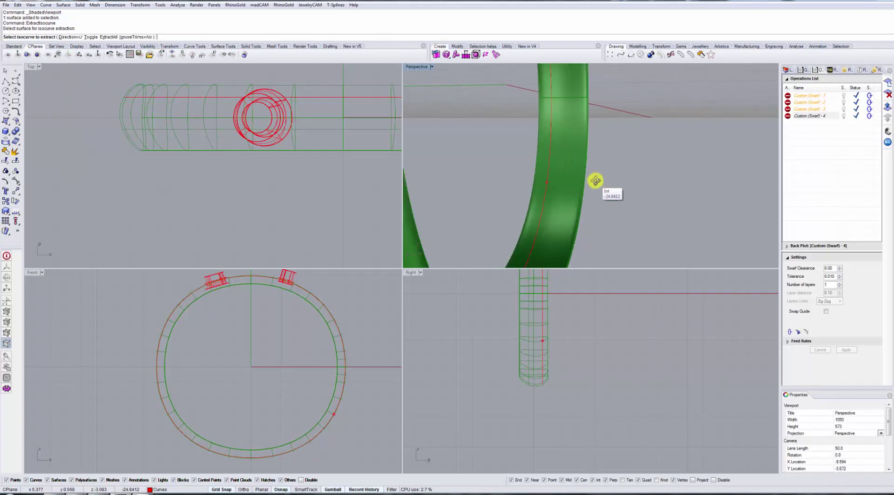
left_click(557, 98)
right_click(605, 190)
right_click_drag(624, 204, 578, 205)
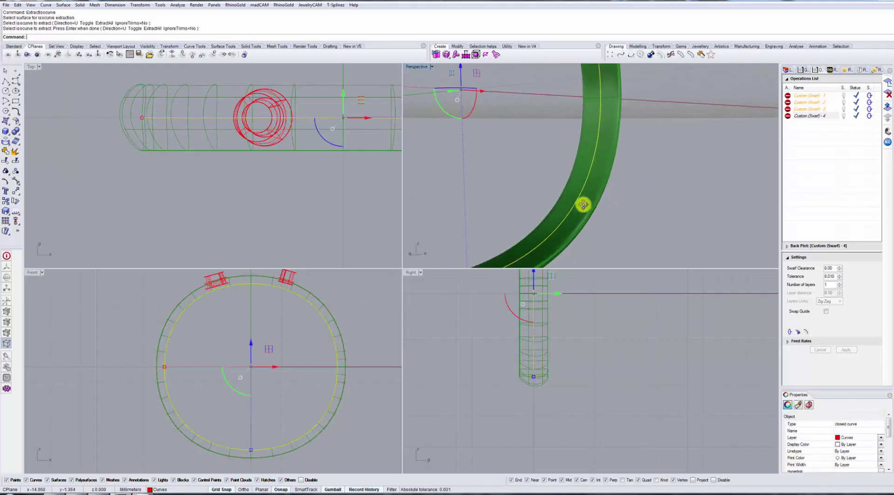
scroll(578, 205, "down", 6)
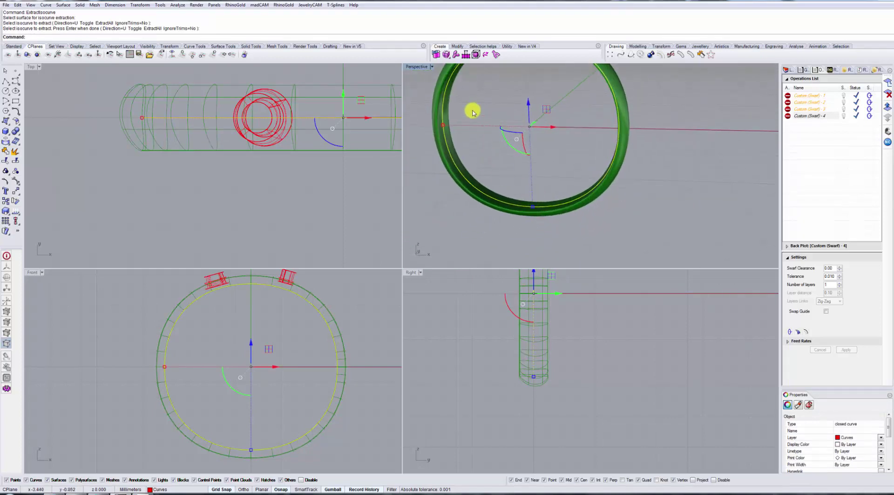
right_click_drag(624, 155, 600, 143)
scroll(613, 216, "up", 5)
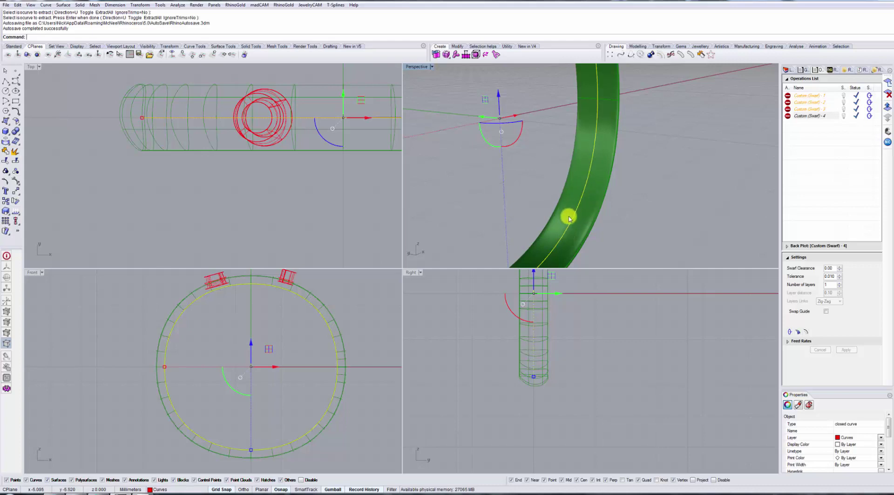
right_click_drag(572, 219, 582, 134)
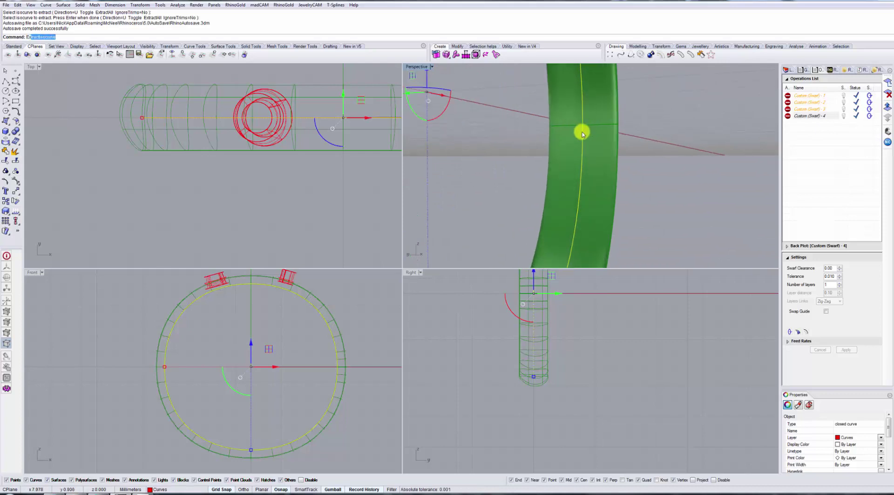
- Extrude the isocurve with ExtrudeCrv as an open surface (Solid=No, BothSides=Yes) across the band width
type("rudecrv")
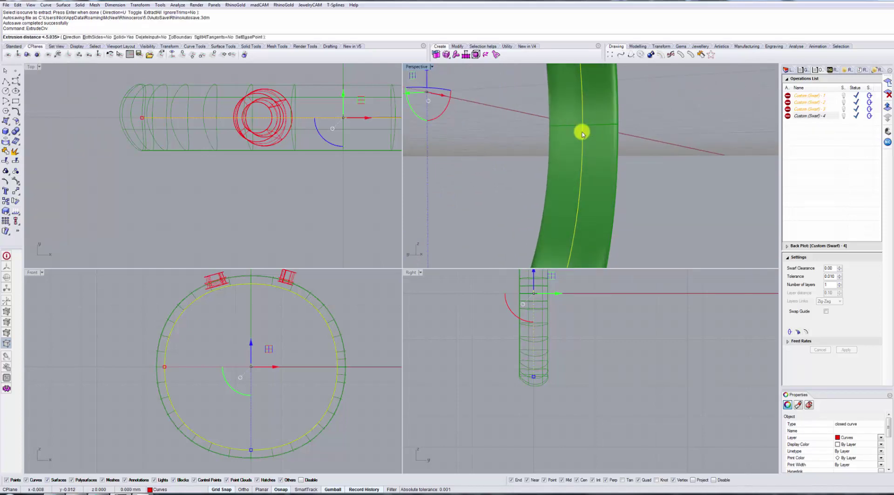
key("Return")
type("s")
key("Return")
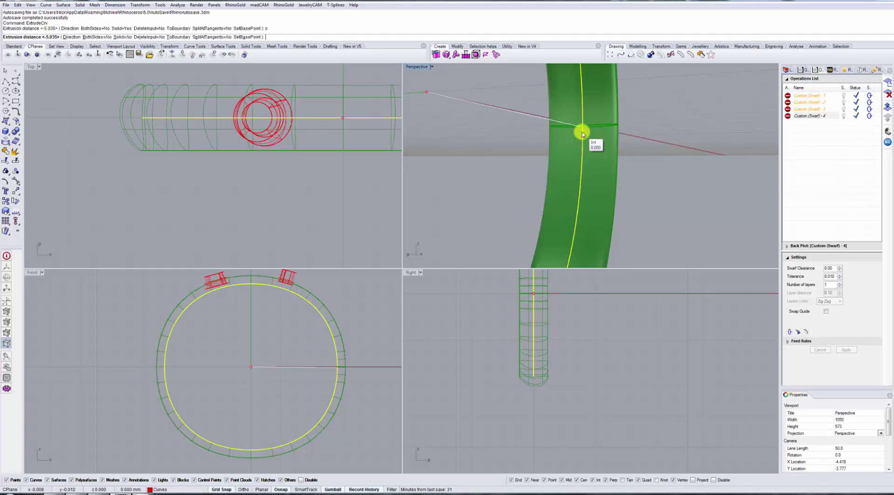
type("b")
key("Return")
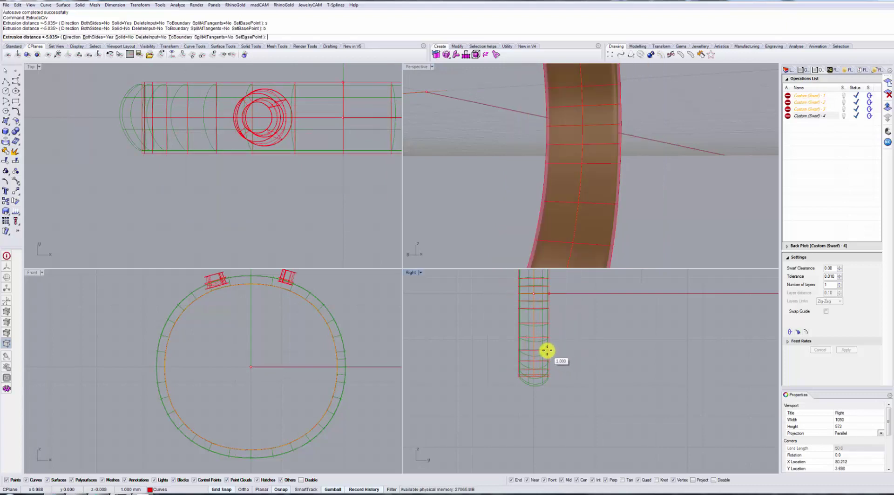
scroll(547, 351, "up", 5)
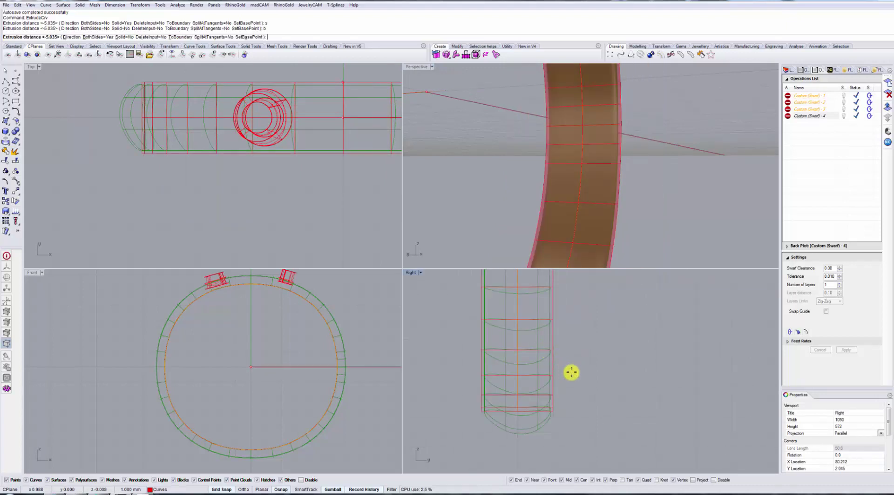
left_click(543, 379)
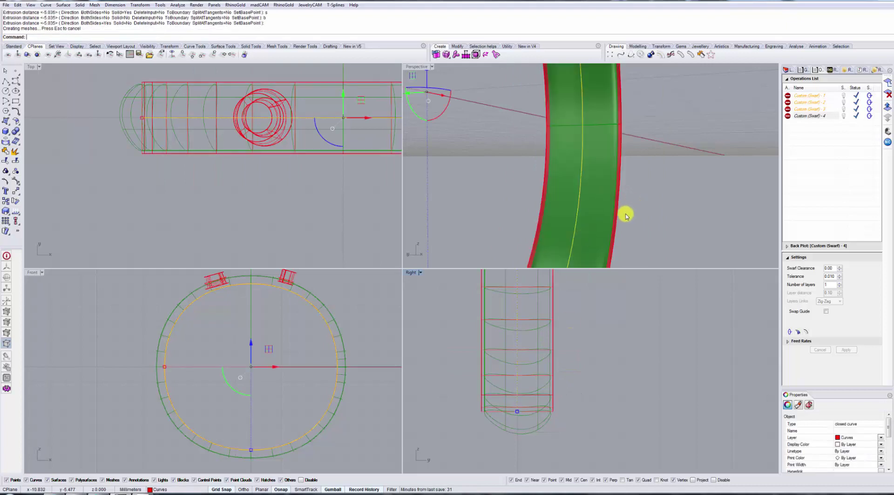
- Move the new extruded band slightly upward in the front view, then deselect it
mouse_move(635, 227)
right_mouse_down()
mouse_move(607, 237)
mouse_move(644, 249)
mouse_move(644, 219)
right_mouse_up()
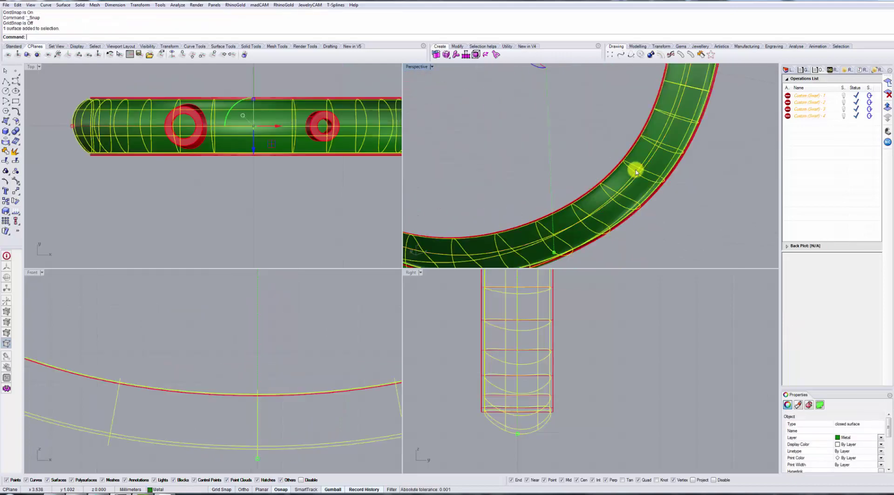
left_click(678, 167)
scroll(240, 397, "up", 2)
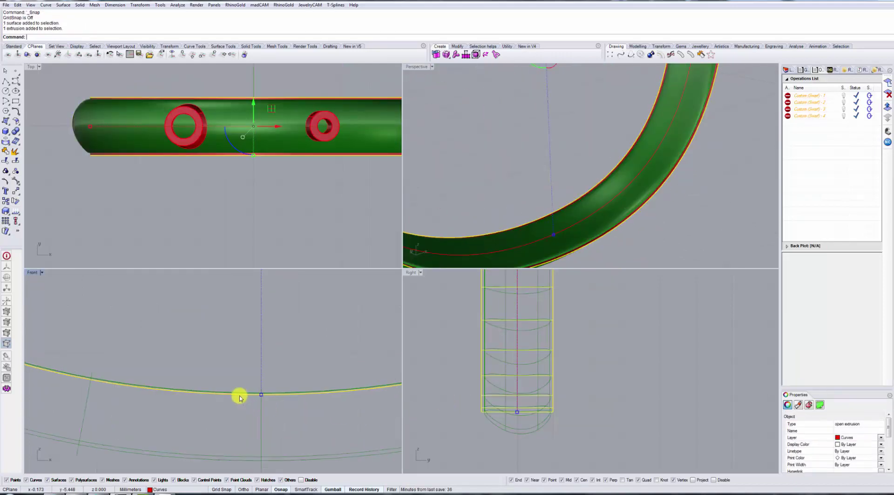
left_click_drag(261, 396, 260, 390)
left_click(619, 263)
right_click_drag(670, 226, 612, 195)
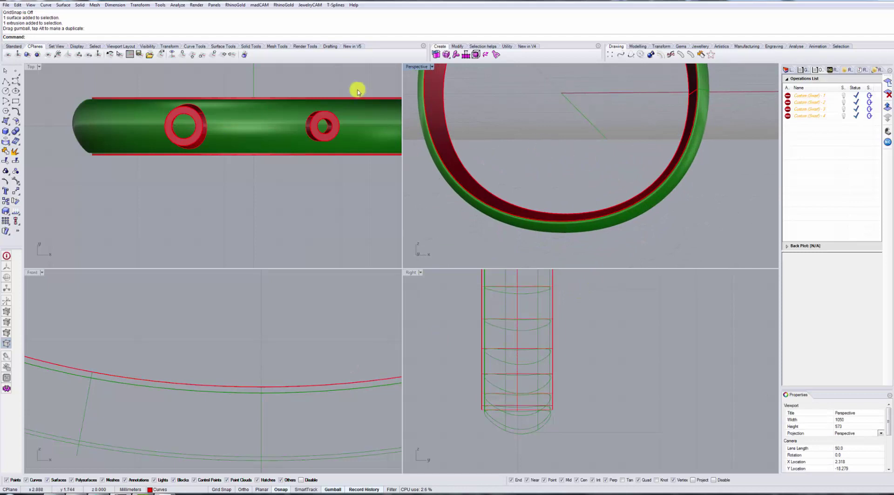
- Set the CPlane to World Right, then World Front, and frame the whole ring in Perspective
left_click(225, 57)
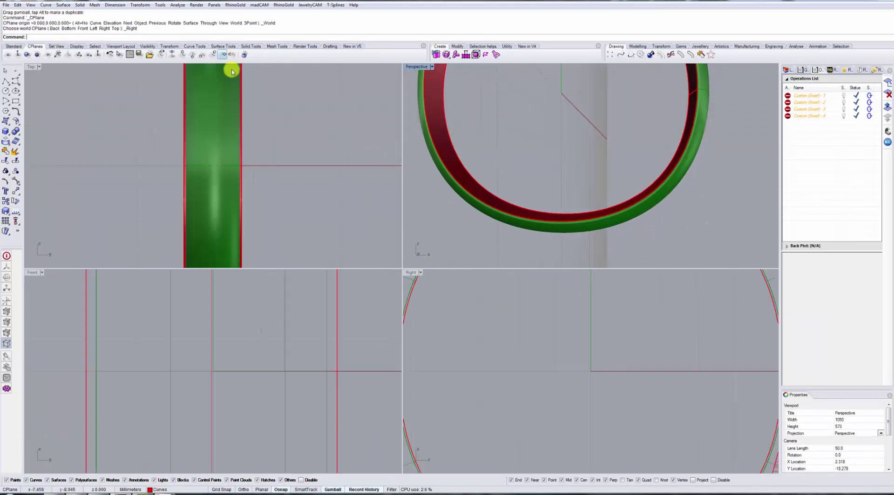
left_click(204, 55)
scroll(259, 154, "down", 3)
scroll(551, 152, "down", 5)
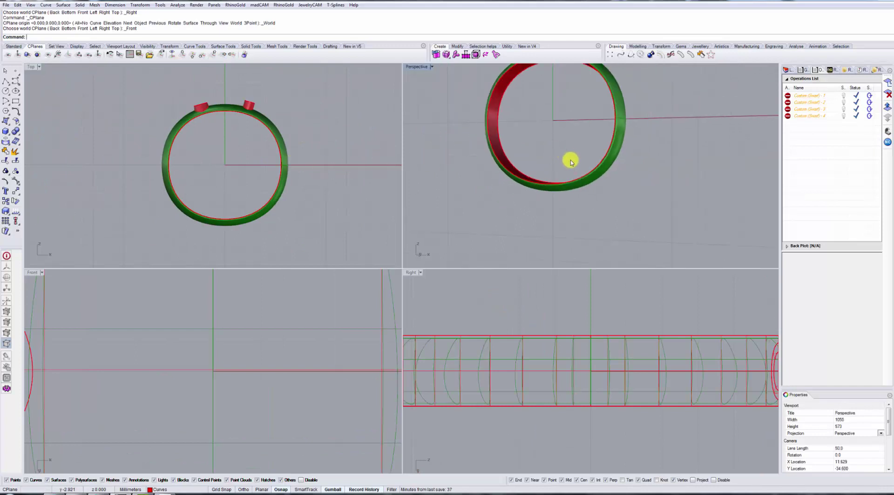
right_click_drag(591, 125, 581, 174, "shift")
right_click_drag(632, 195, 635, 162)
scroll(605, 164, "up", 6)
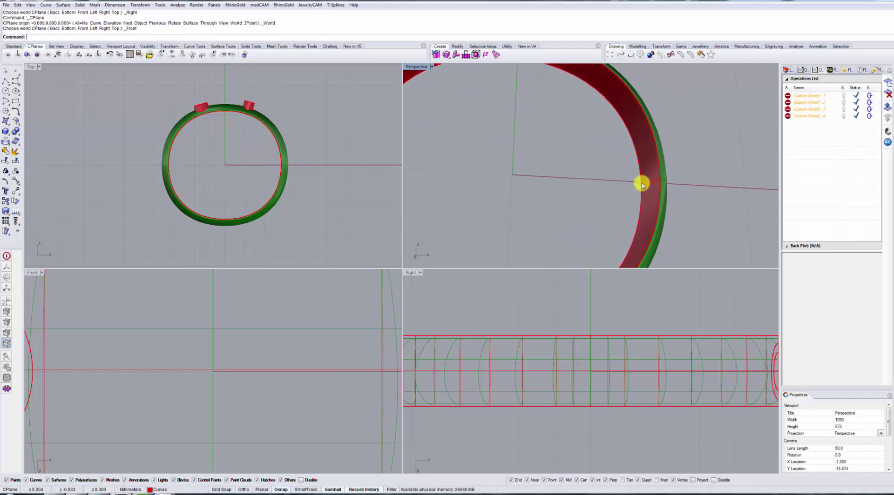
scroll(652, 154, "down", 6)
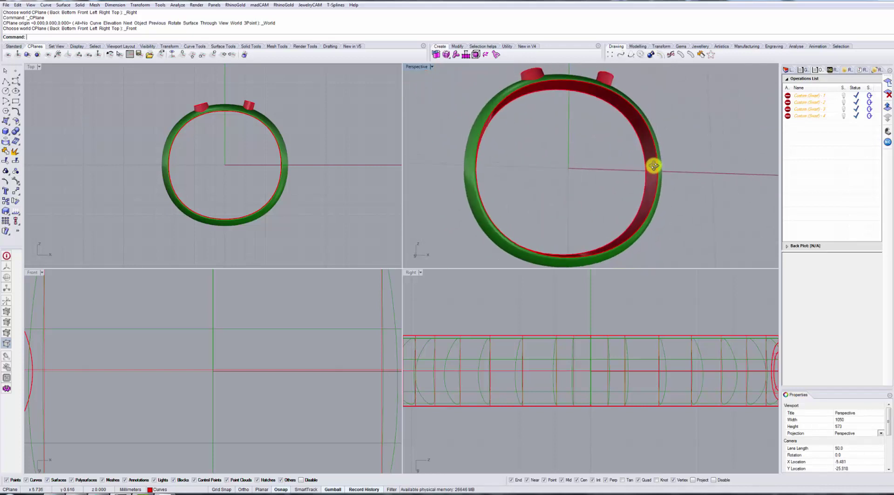
right_click_drag(653, 166, 647, 162)
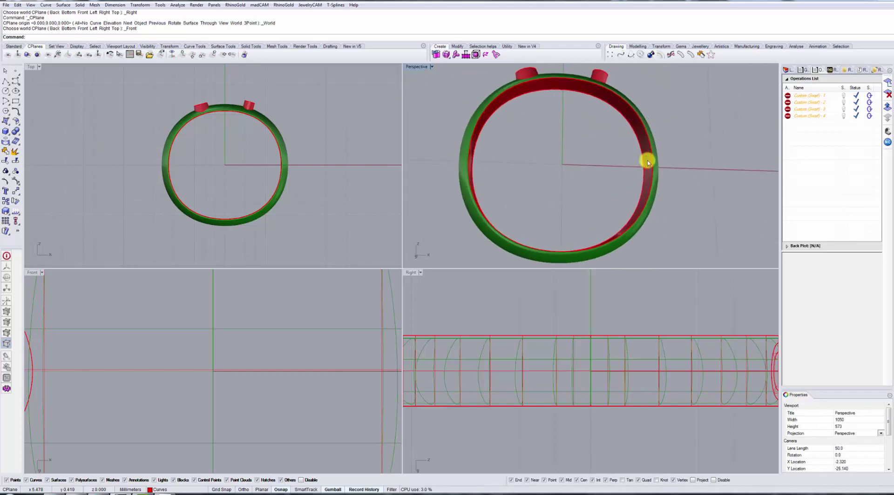
- Add a Swarfing operation and select the ring's inner surfaces as the swarfing surface
left_click(889, 84)
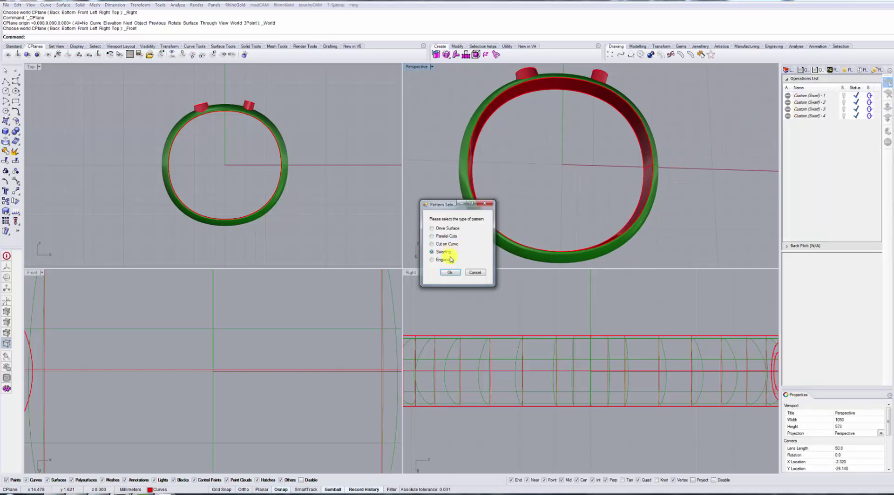
left_click(458, 274)
right_click_drag(604, 184, 634, 188)
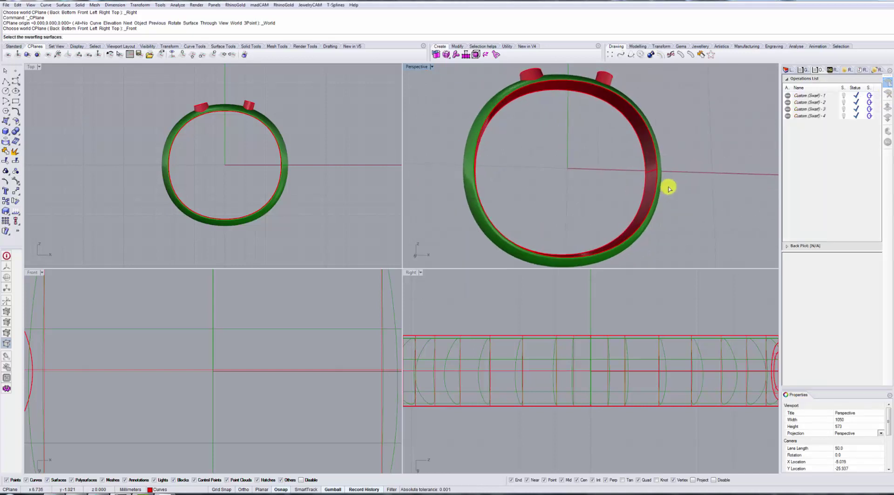
left_click(647, 180)
scroll(649, 180, "up", 5)
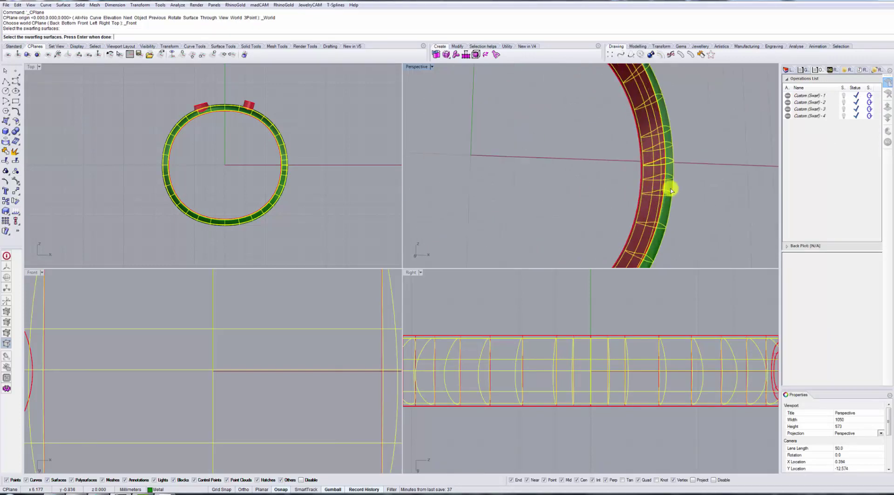
left_click(647, 181)
left_click(645, 182)
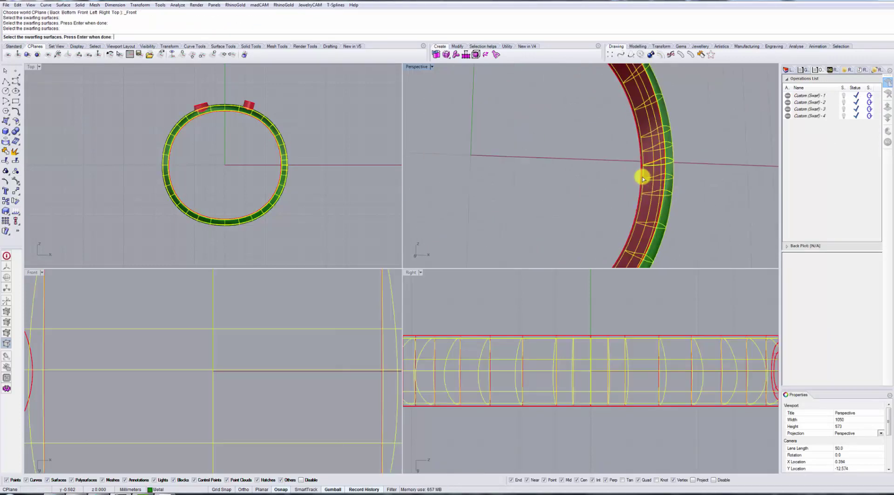
left_click(671, 182)
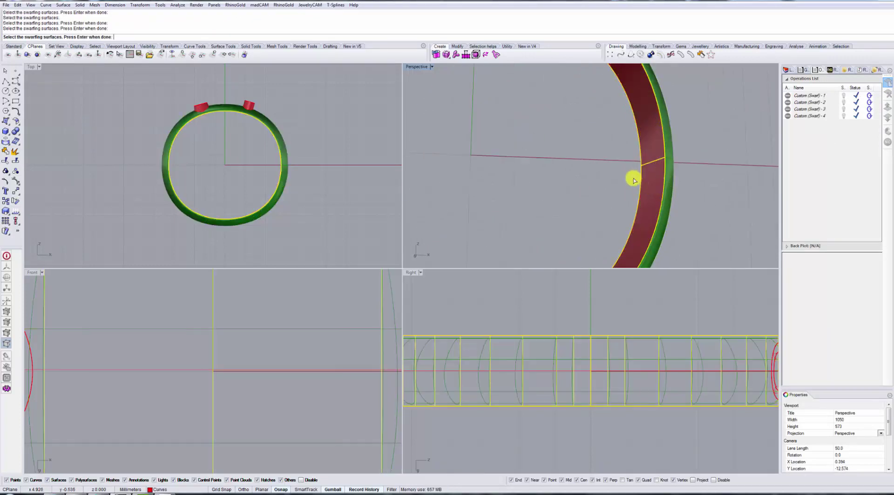
left_click(636, 176)
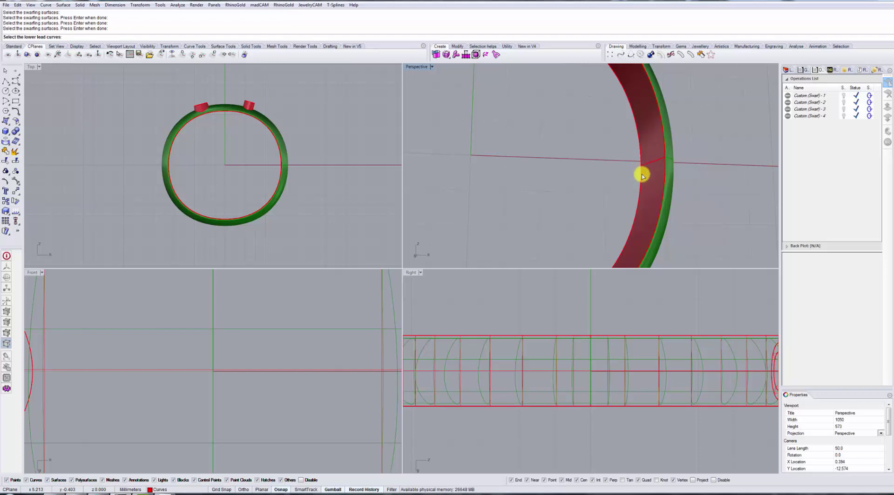
- Pick the lower and upper lead curves, then calculate the Custom (Swarf) - 5 toolpath
left_click(640, 175)
key("Return")
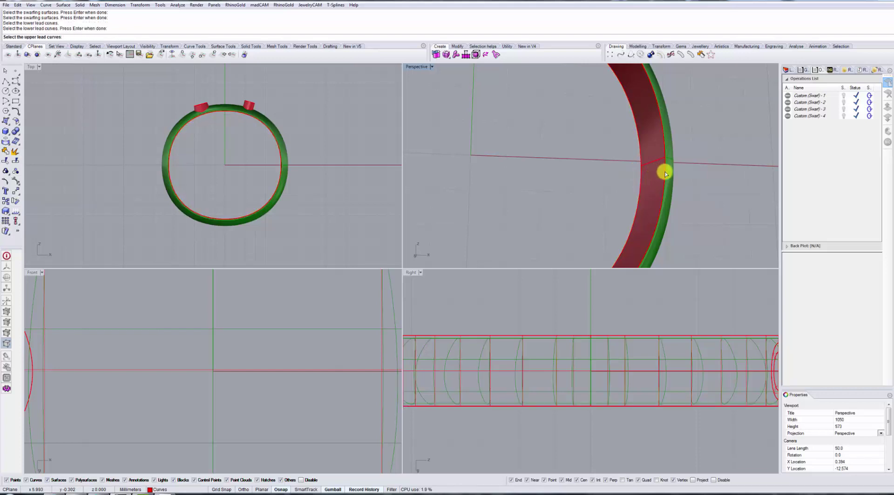
left_click(665, 172)
key("Return")
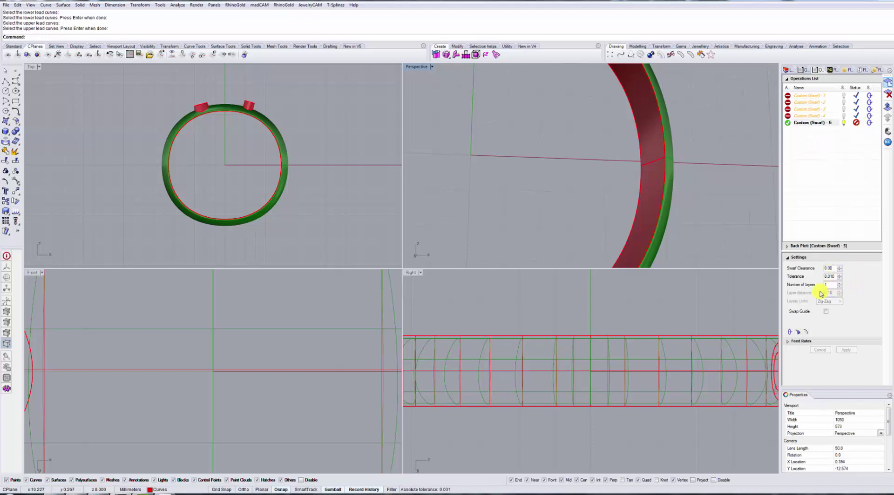
left_click(868, 128)
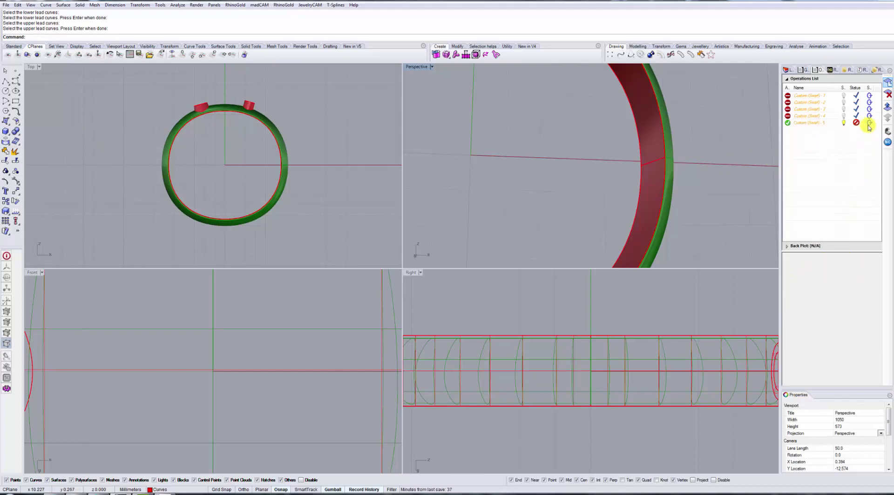
left_click(868, 123)
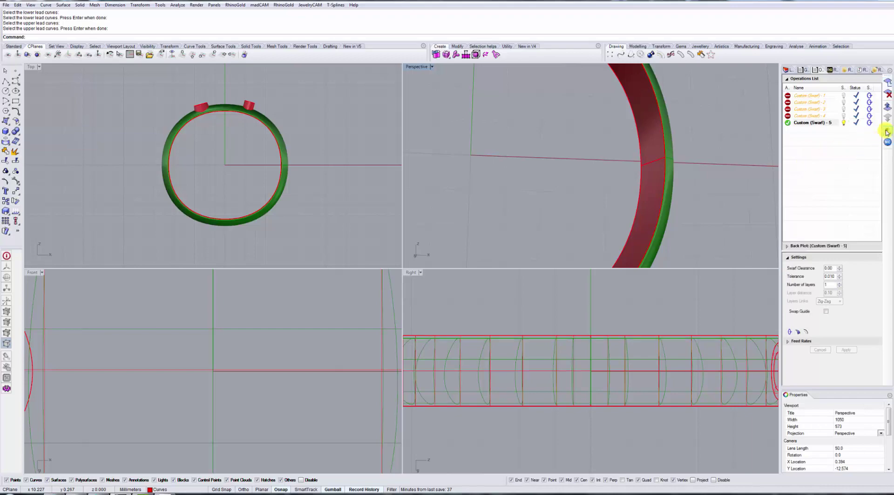
- Send Custom (Swarf) - 5 to the machine simulator with tool and workpiece visible
left_click(886, 132)
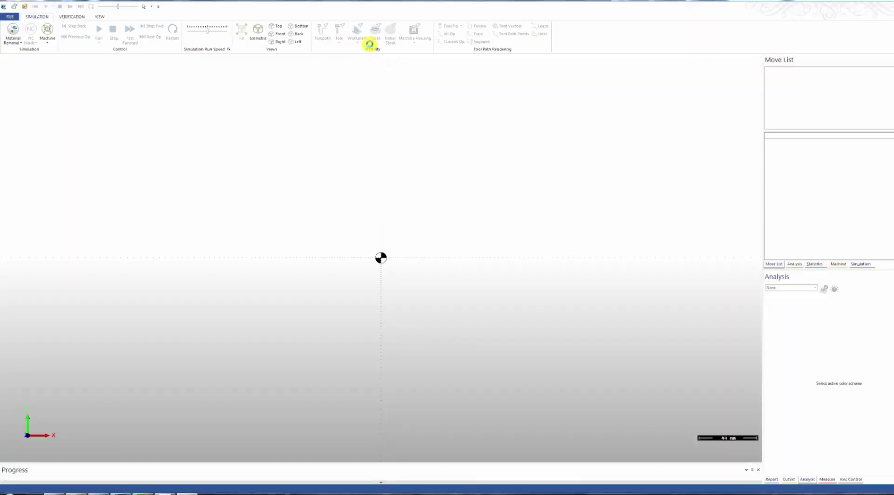
left_click(375, 41)
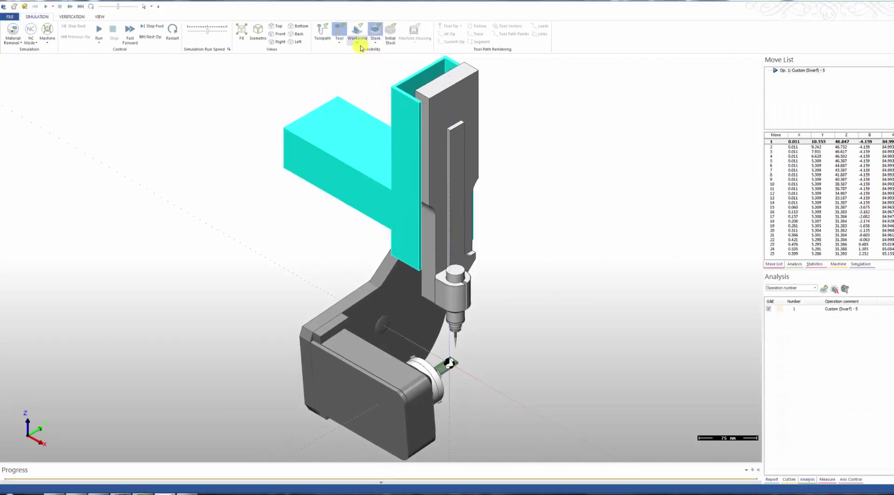
left_click(359, 40)
middle_click_drag(455, 395, 415, 399)
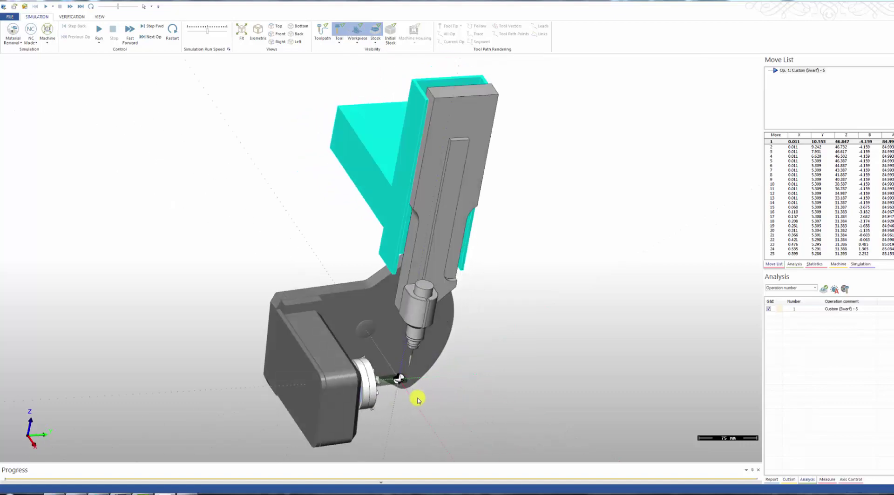
scroll(401, 388, "up", 6)
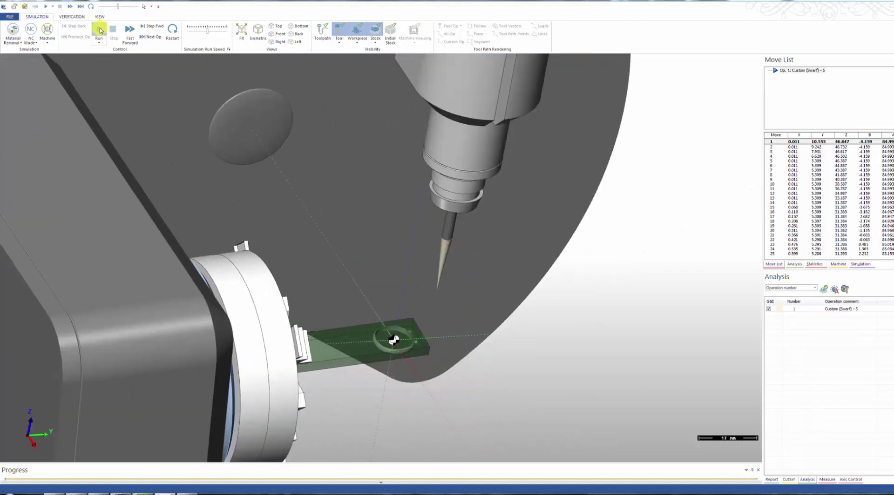
- Run the simulation and inspect the ring milled into the stock from several angles
left_click(99, 30)
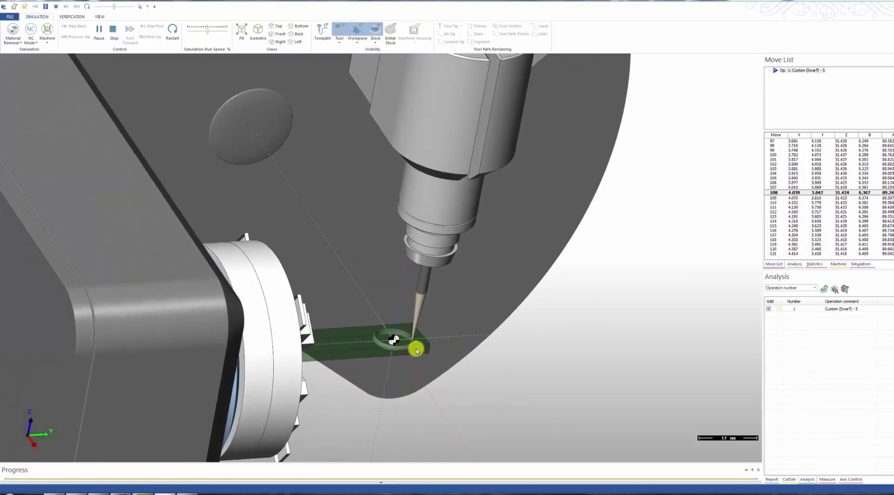
scroll(416, 350, "up", 3)
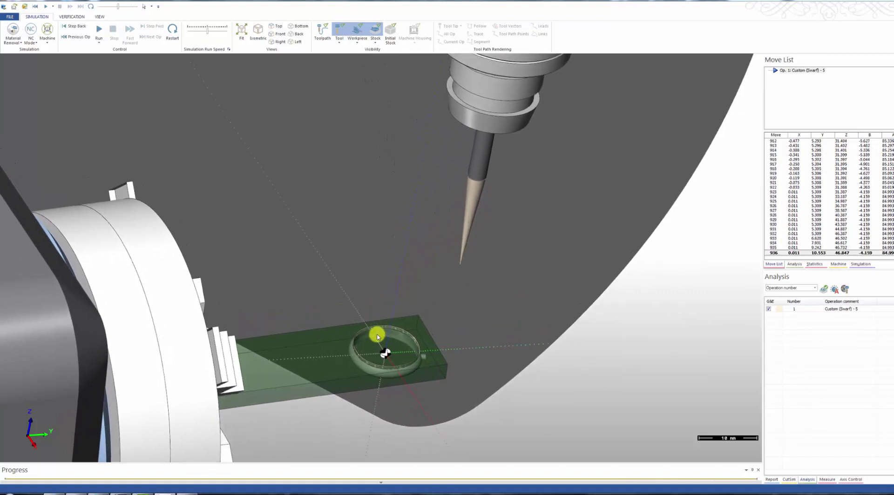
middle_click_drag(373, 353, 374, 366)
scroll(443, 299, "up", 8)
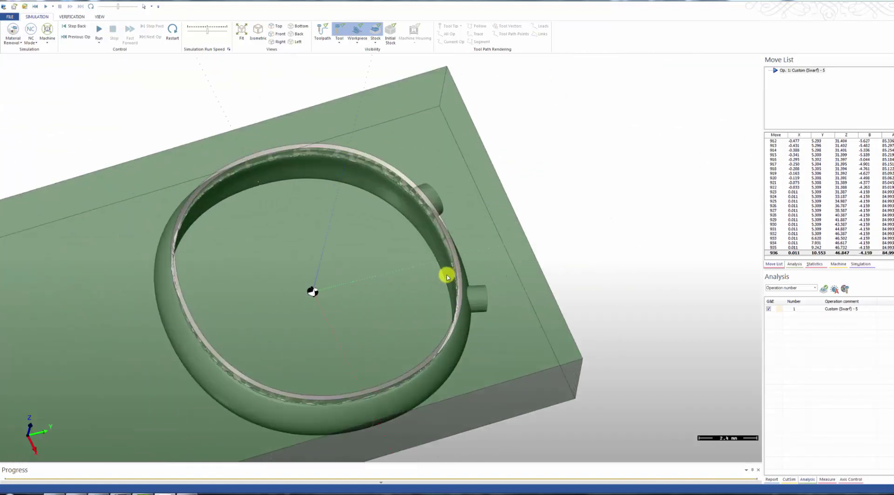
scroll(428, 302, "down", 5)
middle_click_drag(428, 301, 404, 309)
scroll(347, 170, "down", 6)
middle_click_drag(347, 169, 291, 44)
scroll(343, 79, "up", 6)
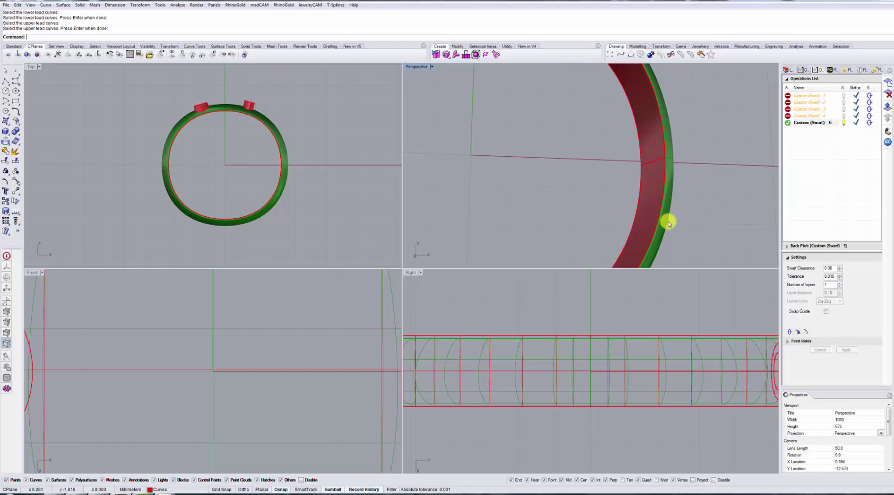
scroll(655, 228, "down", 3)
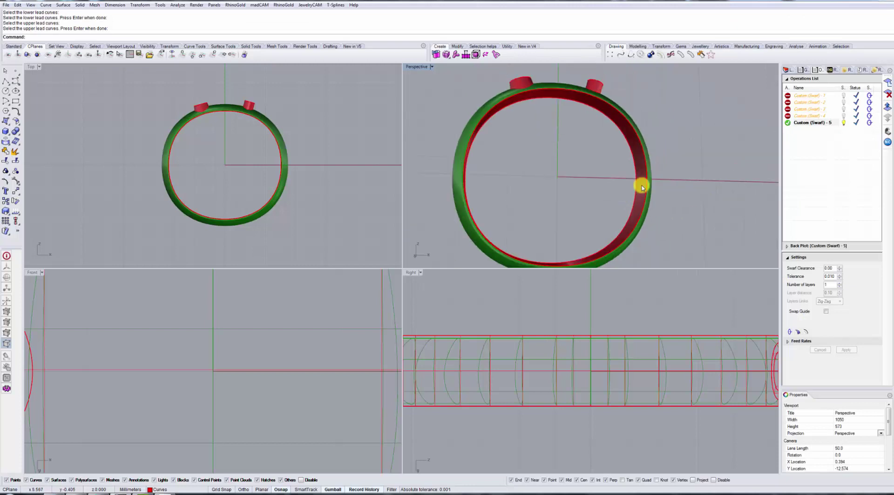
- Set the construction plane to World Back and start a Swarf operation on the ring's inner surface
left_click(216, 55)
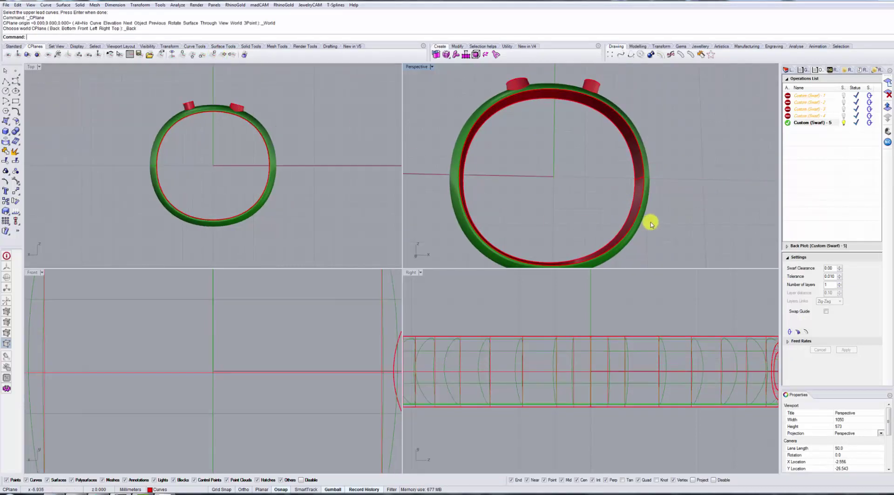
right_click_drag(618, 194, 706, 160)
left_click(886, 83)
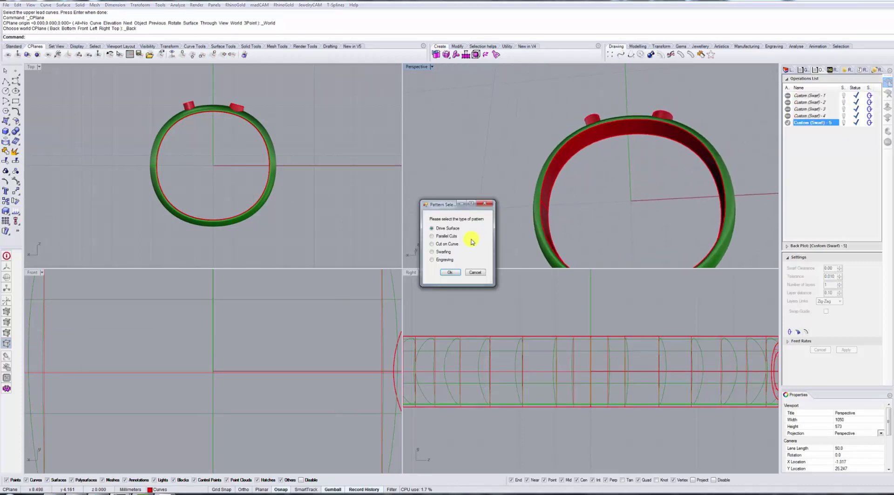
left_click(449, 273)
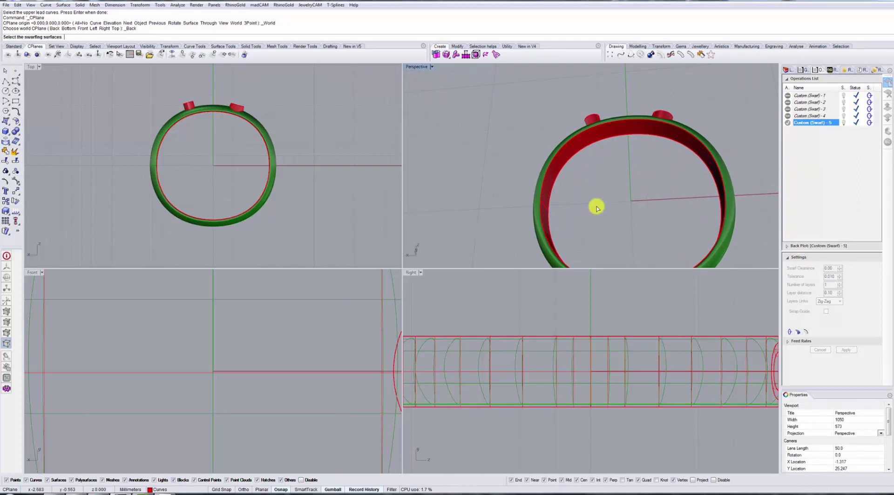
right_click_drag(597, 205, 650, 175)
scroll(651, 175, "up", 3)
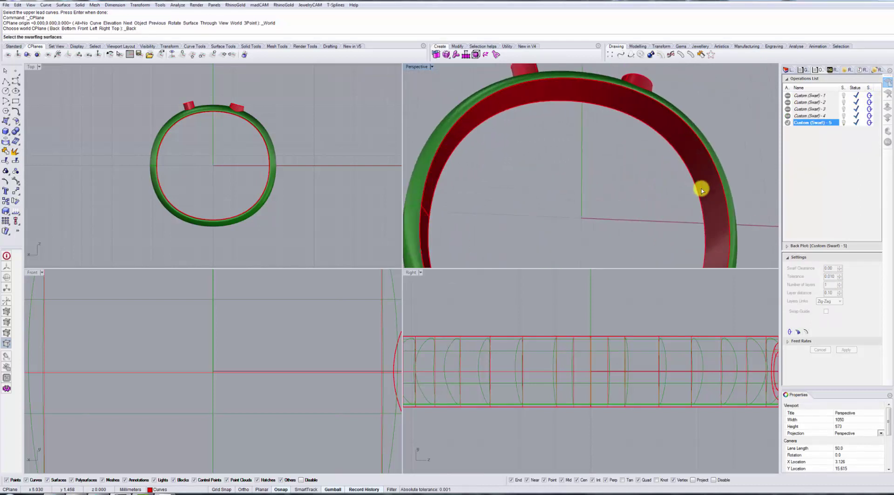
left_click(702, 191)
key("Return")
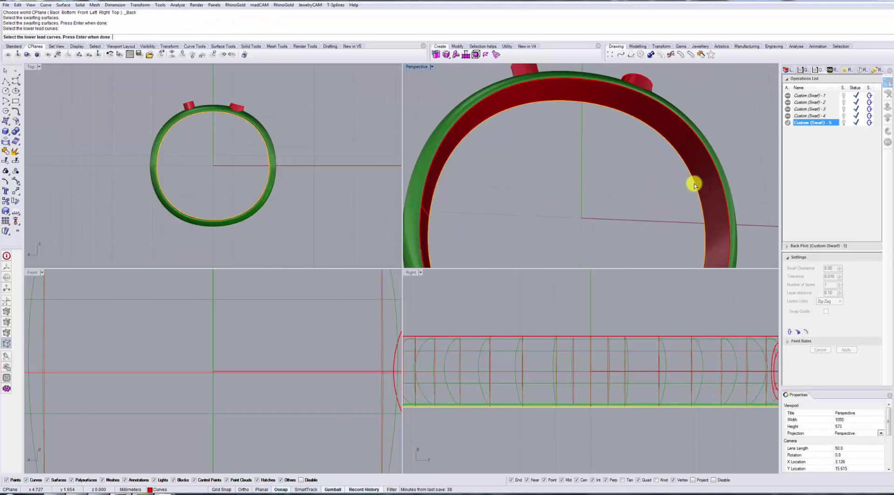
- Pick the lower and upper lead curves, calculate Custom (Swarf) - 6, and send it to simulation
left_click(694, 181)
key("Return")
left_click(719, 182)
key("Return")
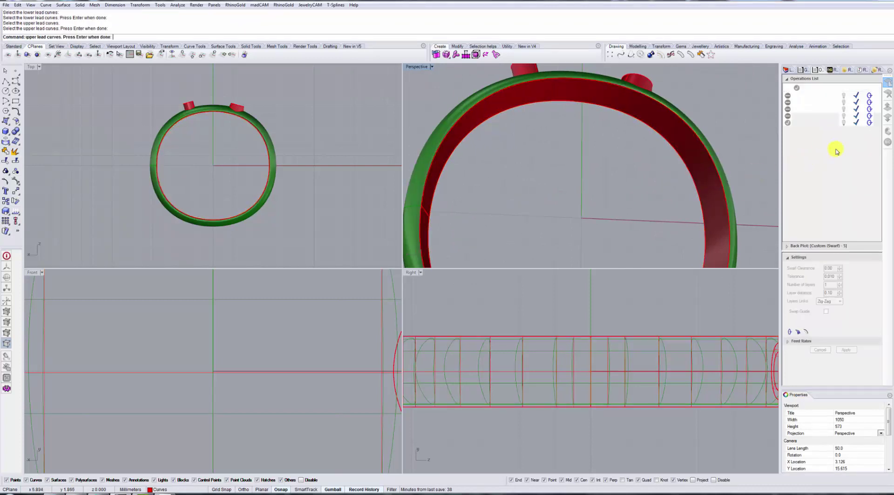
left_click(869, 130)
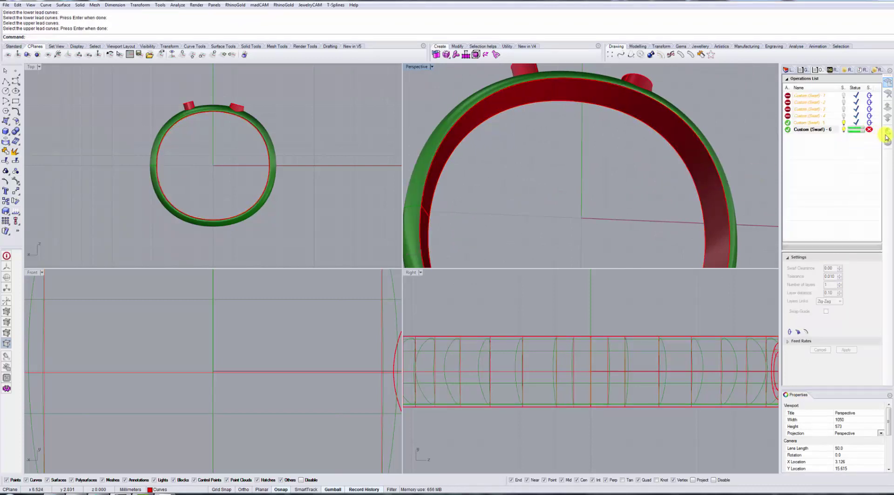
left_click(887, 134)
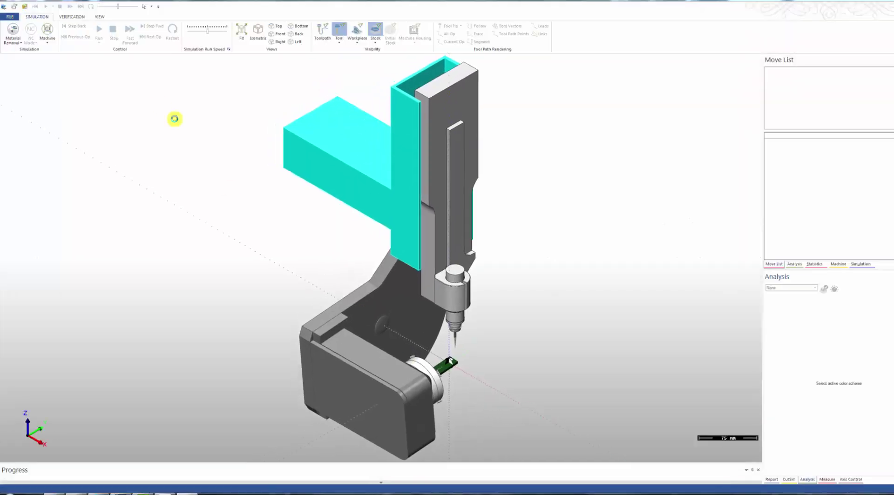
- Run swarf operations 5 and 6 with a transparent workpiece at faster speed, viewing the ring pocket
scroll(468, 387, "up", 5)
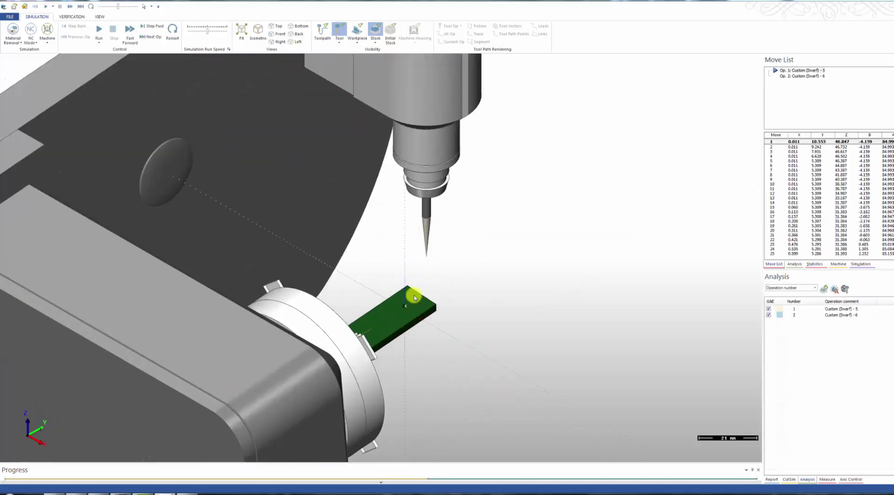
left_click(101, 34)
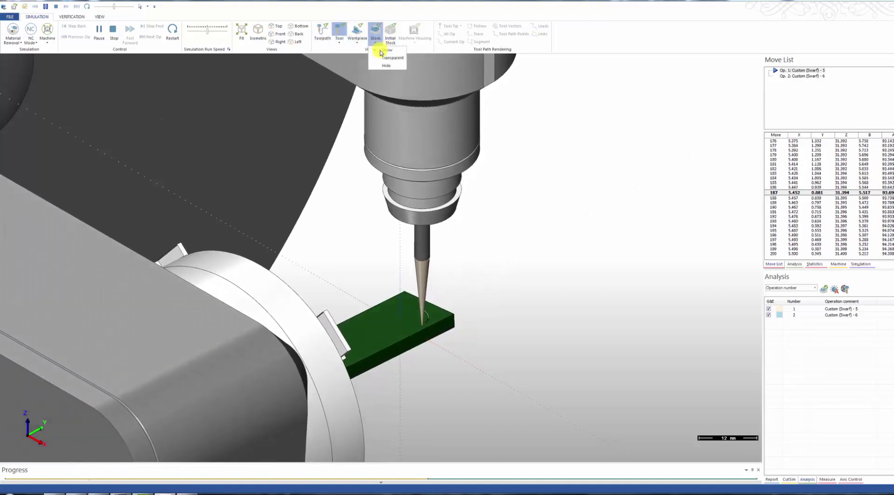
left_click(357, 41)
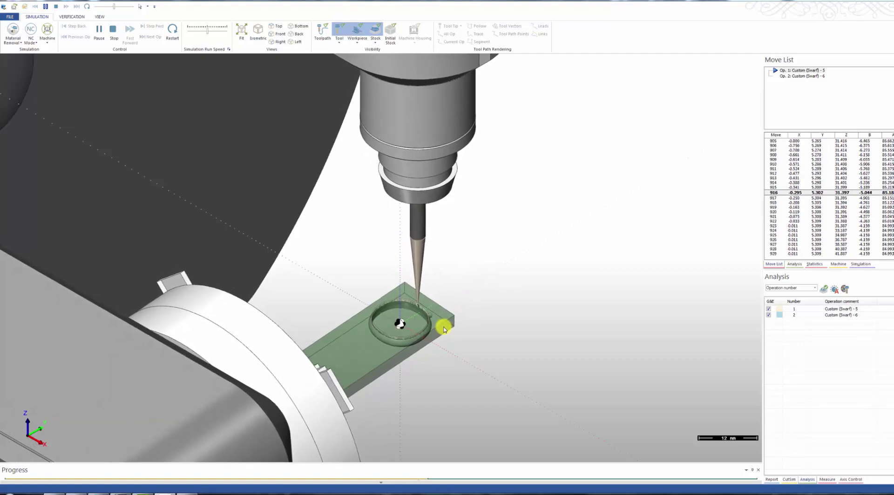
left_click_drag(208, 35, 218, 30)
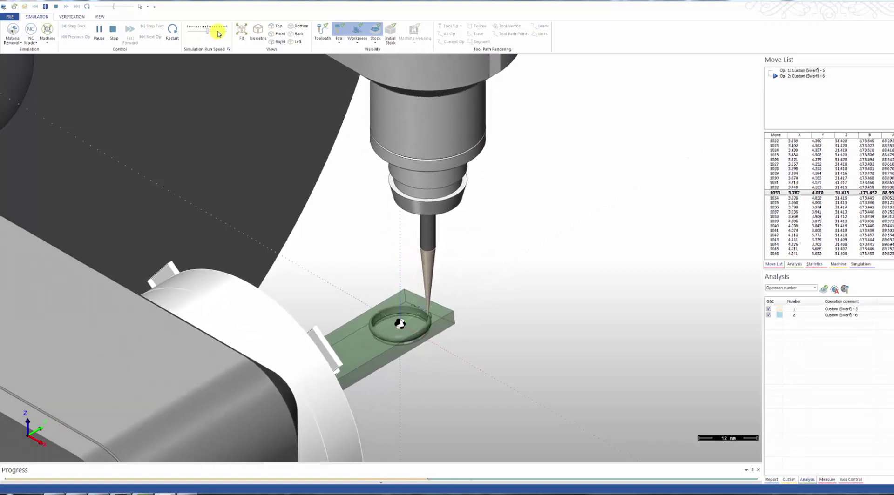
middle_click_drag(400, 294, 336, 189)
scroll(335, 184, "up", 5)
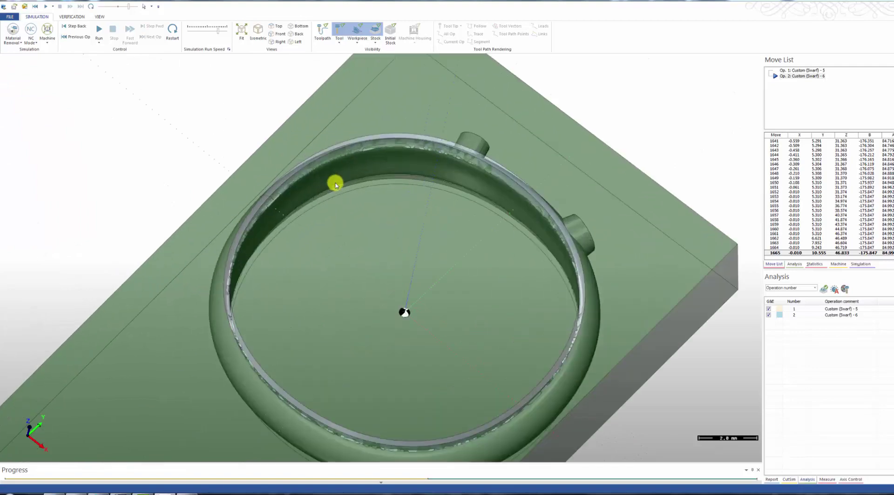
- Leave the simulator, reorient the ring in Perspective, and begin a new JewelryCAM operation
left_click(861, 6)
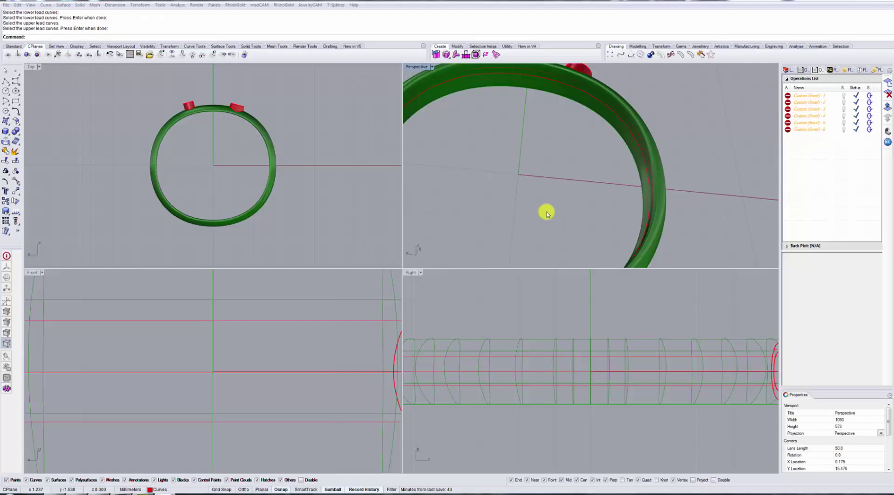
right_click_drag(569, 228, 587, 235)
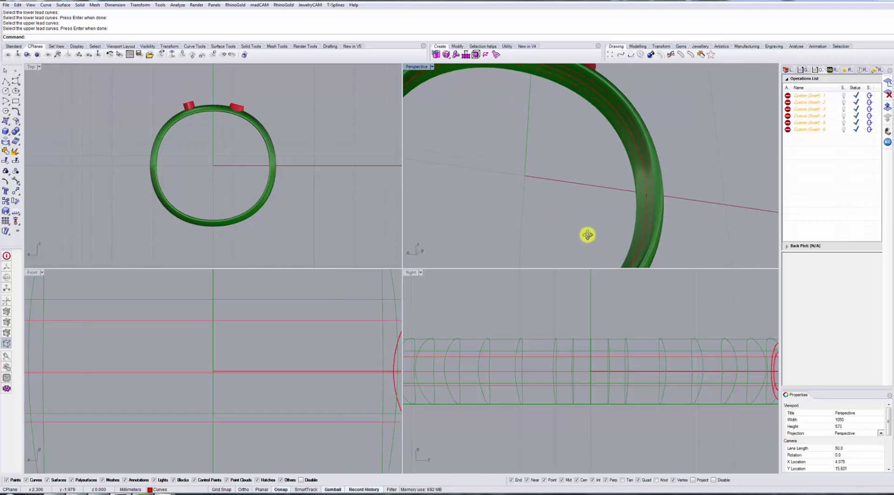
left_click(658, 161)
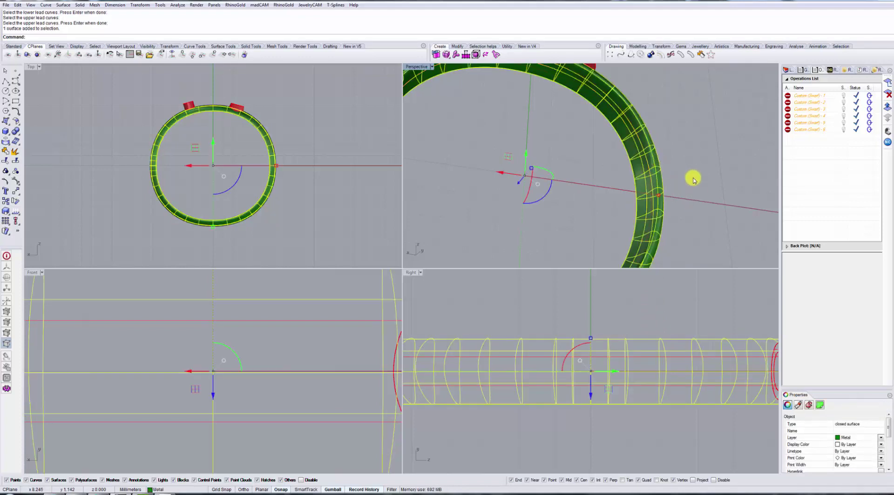
left_click(689, 159)
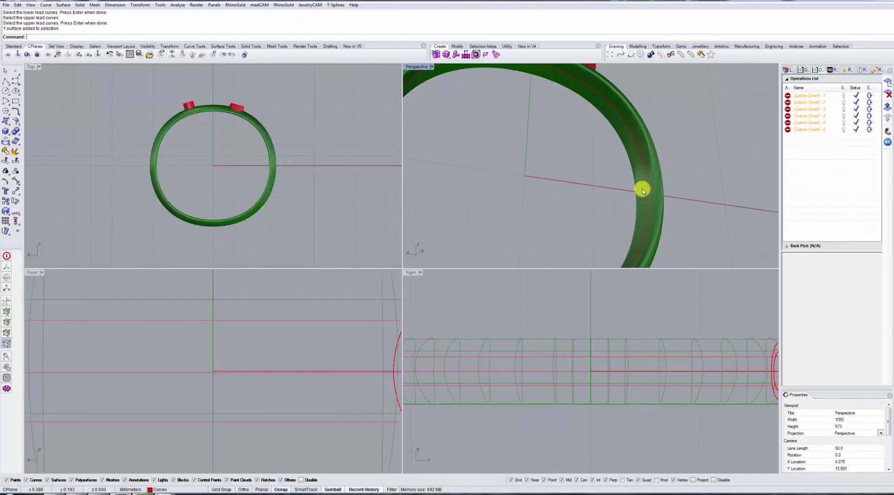
scroll(642, 191, "up", 4)
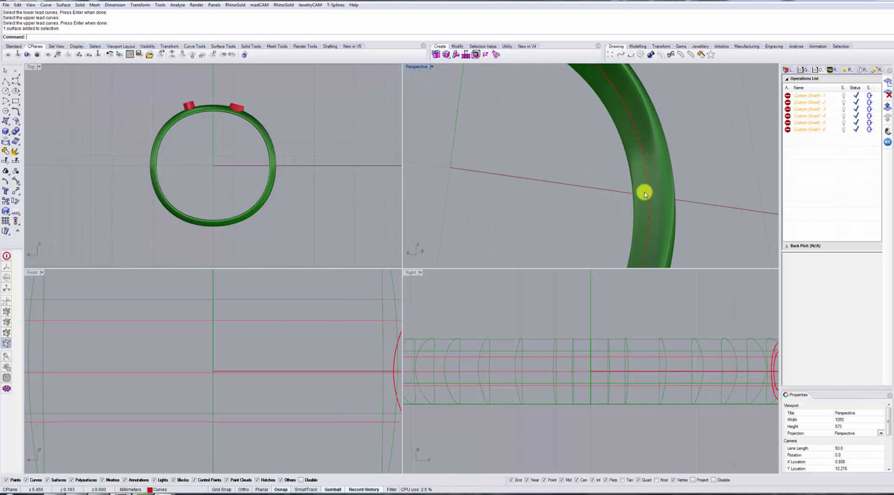
right_click_drag(609, 189, 603, 178)
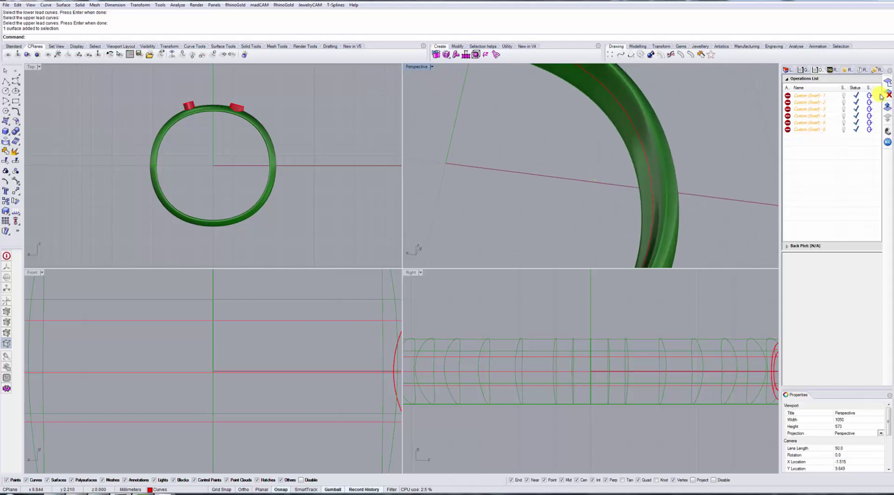
left_click(886, 83)
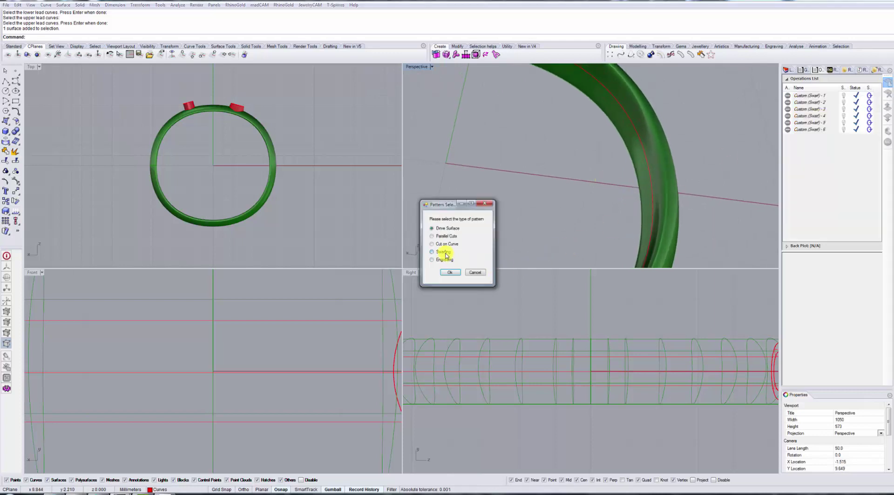
- Build Custom (Swarf) - 7 on the ring surface between lower and upper lead curves and calculate it
left_click(449, 272)
right_click_drag(595, 215, 616, 227)
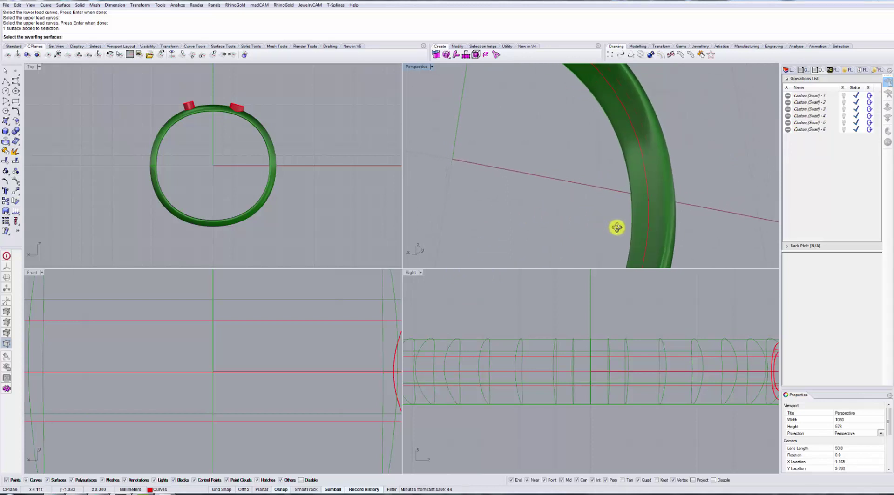
left_click(638, 212)
key("Return")
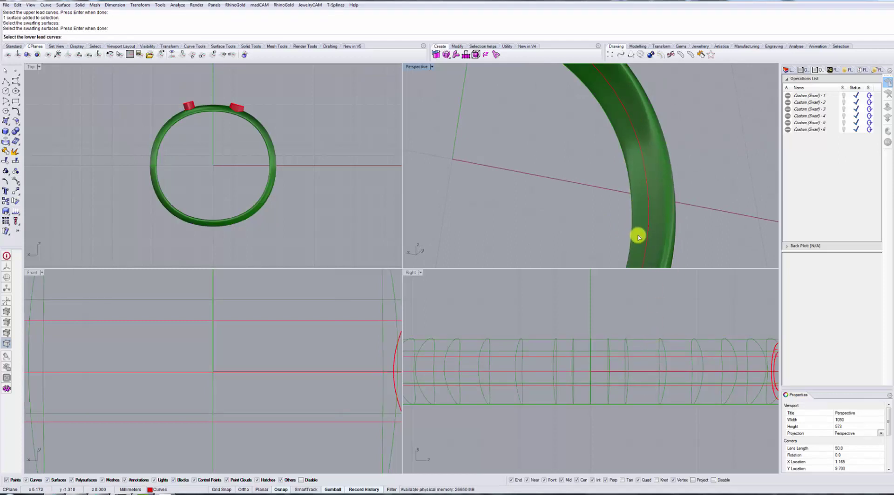
left_click(641, 385)
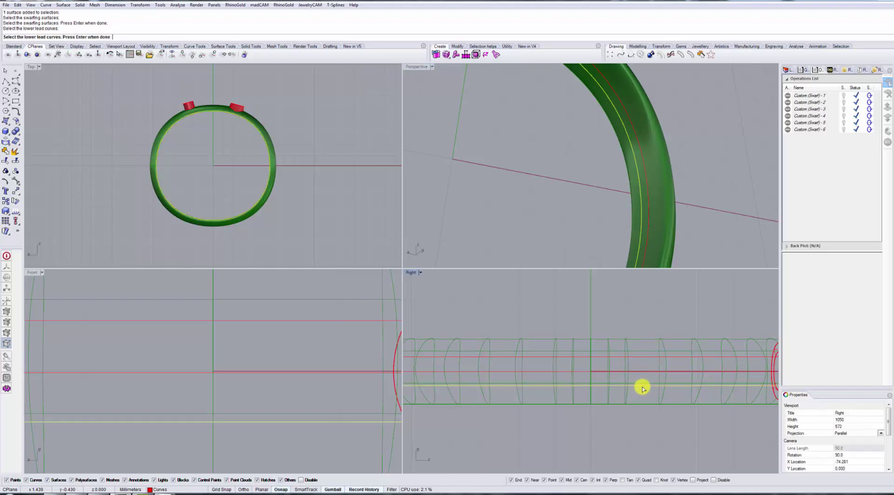
key("Return")
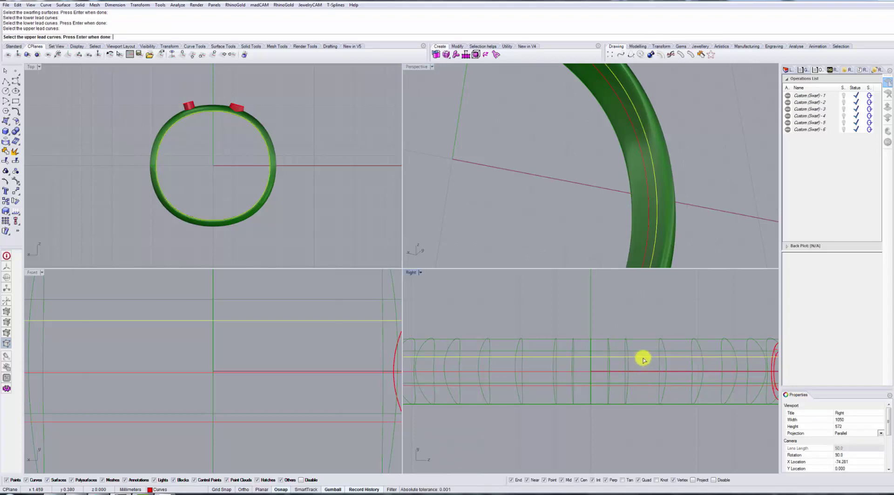
left_click(642, 357)
key("Return")
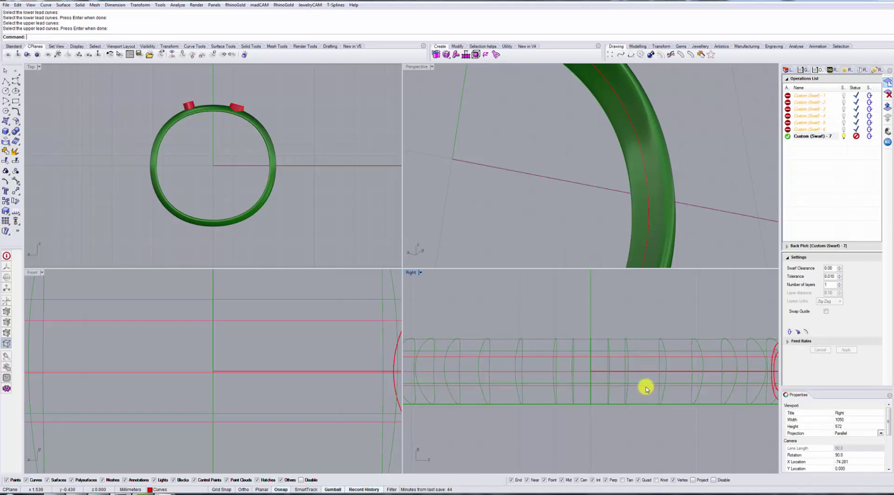
left_click(869, 138)
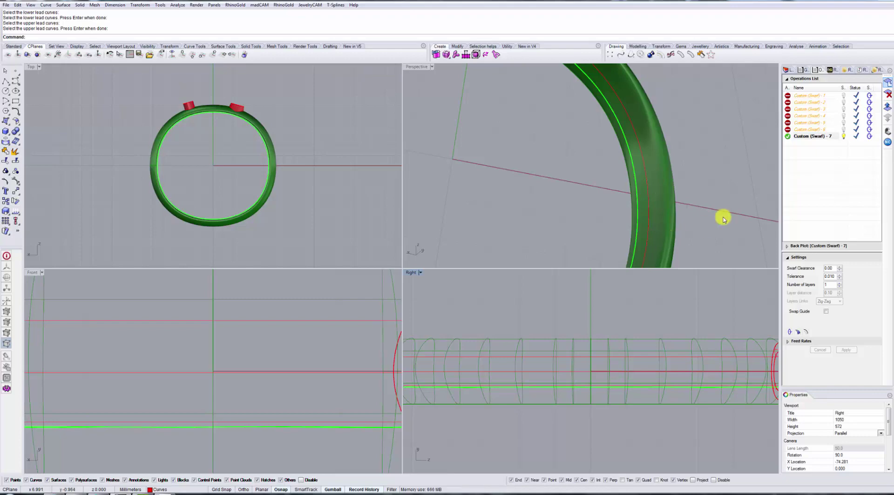
- Simulate Custom (Swarf) - 7 along the ring's inner band, then reorient the Rhino Perspective view
left_click(886, 134)
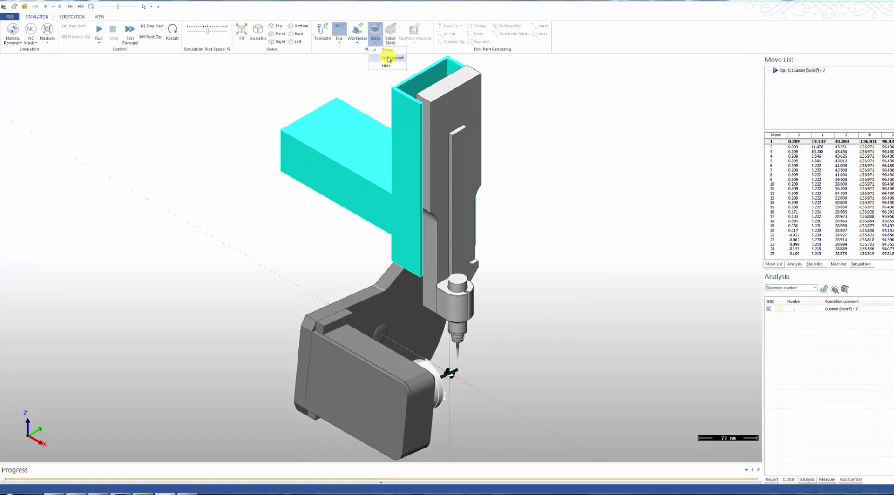
left_click(357, 40)
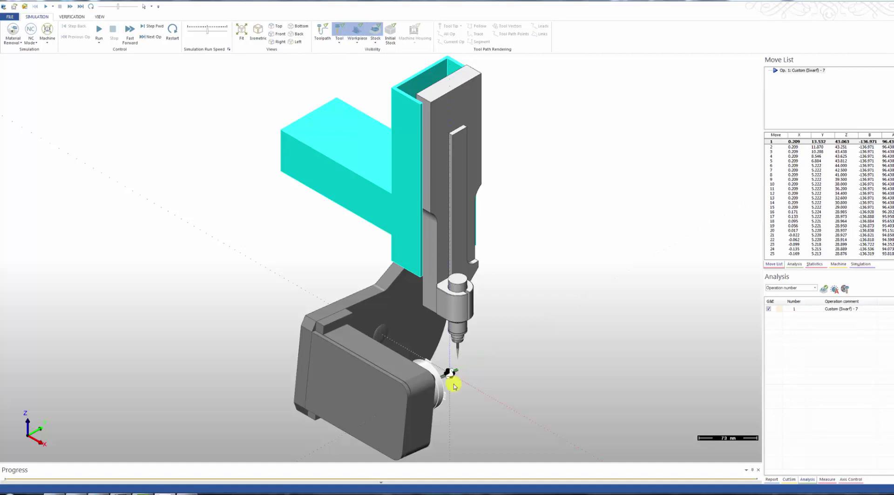
middle_click_drag(458, 385, 371, 407)
scroll(318, 365, "up", 5)
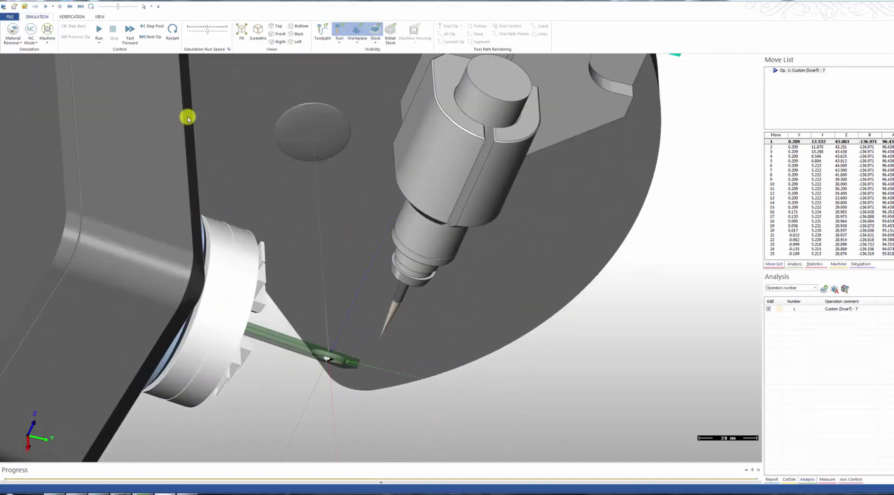
left_click(95, 33)
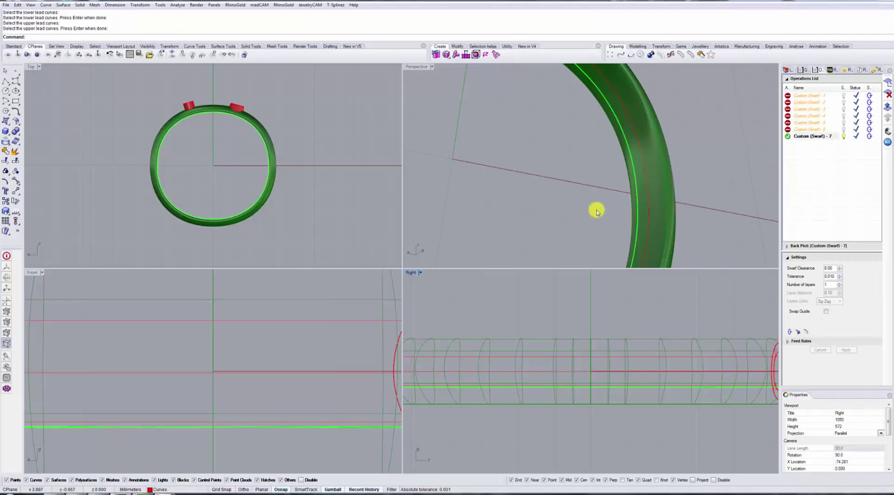
right_click_drag(596, 212, 647, 219)
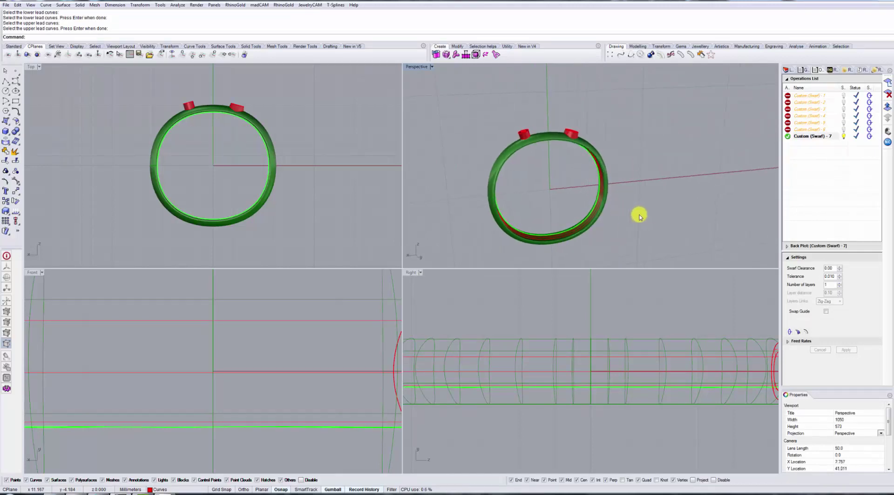
right_click_drag(612, 205, 593, 227)
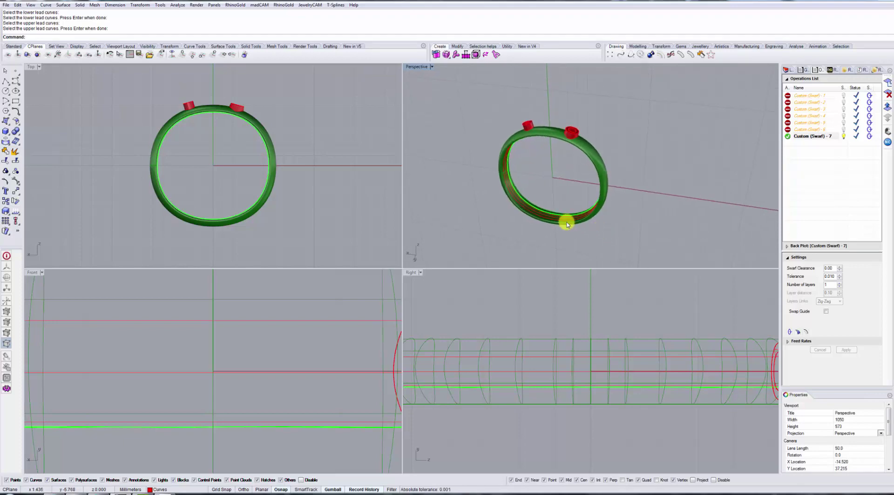